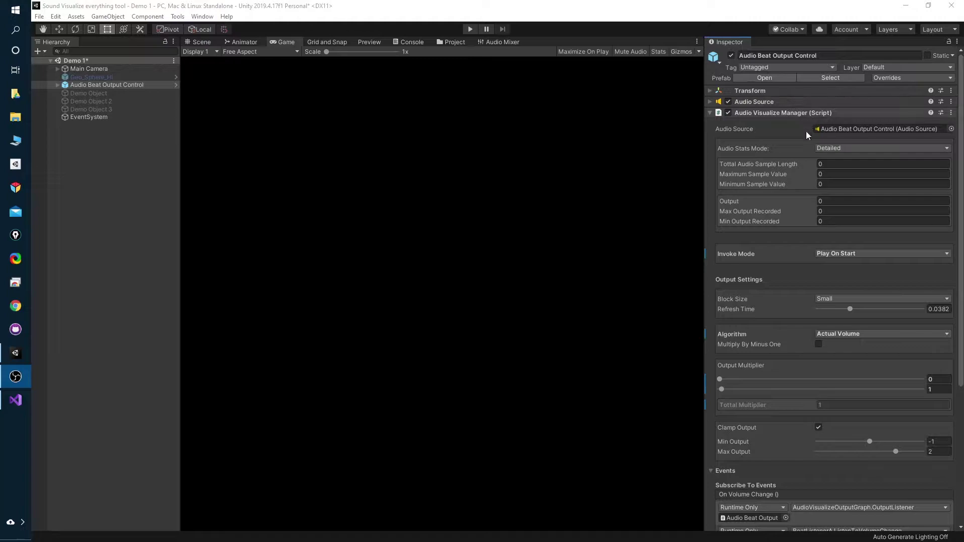
Test-run the scene briefly, stop it, and check the Audio Source settings of Audio Beat Output Control.
{"action": "left_click", "coordinate": [470, 29]}
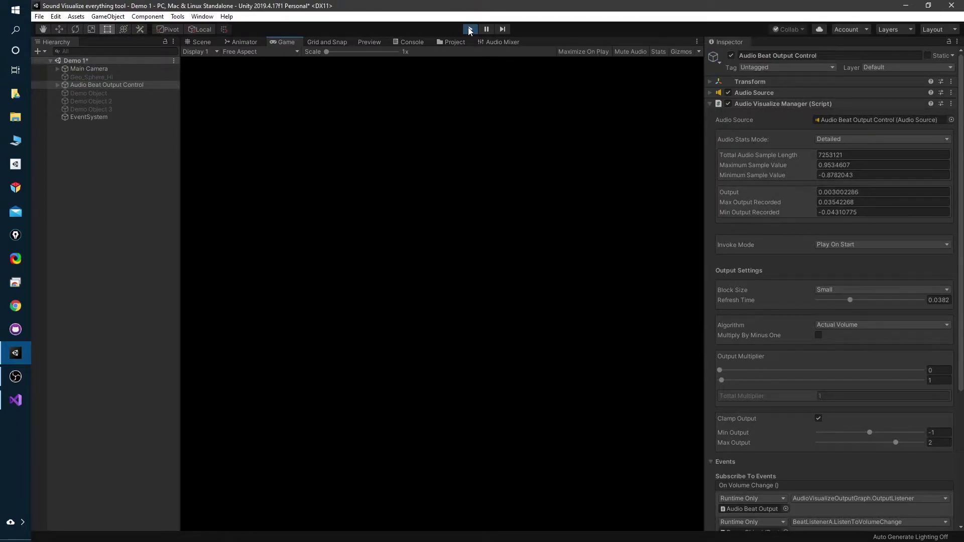
{"action": "left_click", "coordinate": [471, 29]}
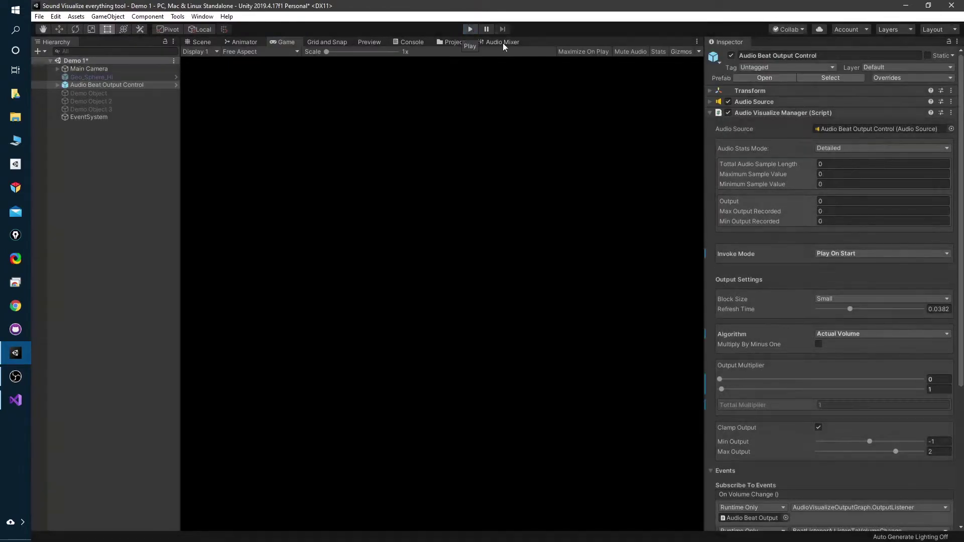
{"action": "left_click", "coordinate": [710, 101]}
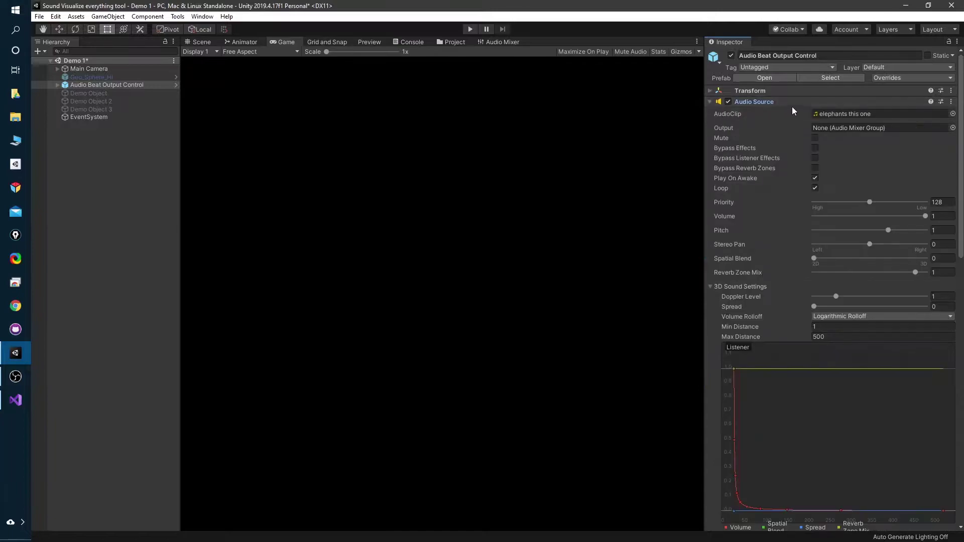
{"action": "left_click", "coordinate": [709, 102]}
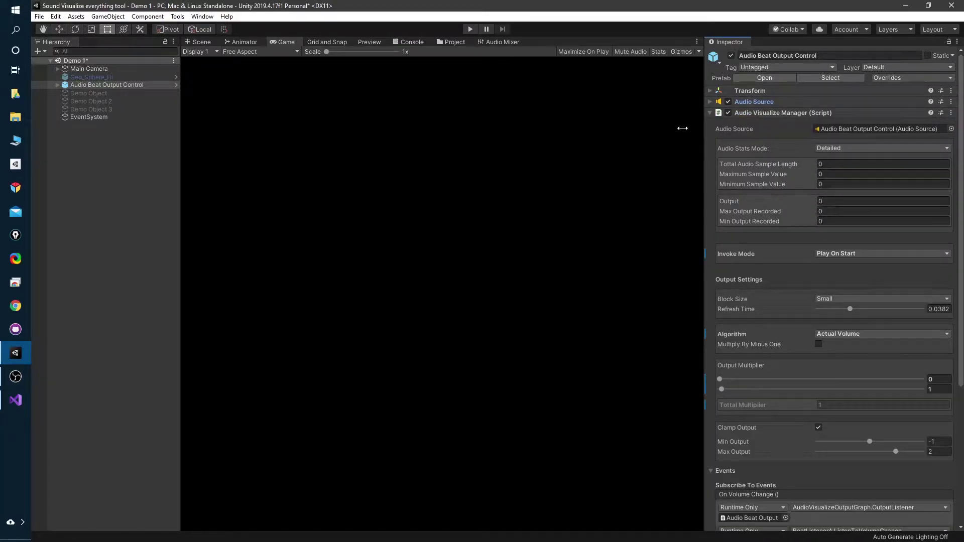
Play the scene with the game audio muted and examine the live, maximum and minimum output values of the Audio Visualize Manager.
{"action": "left_click", "coordinate": [473, 30]}
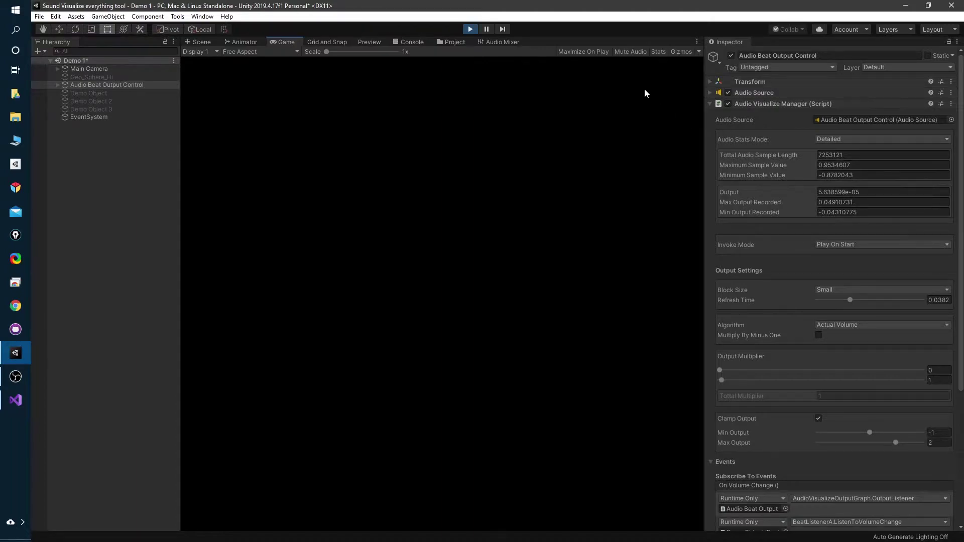
{"action": "left_click", "coordinate": [630, 53]}
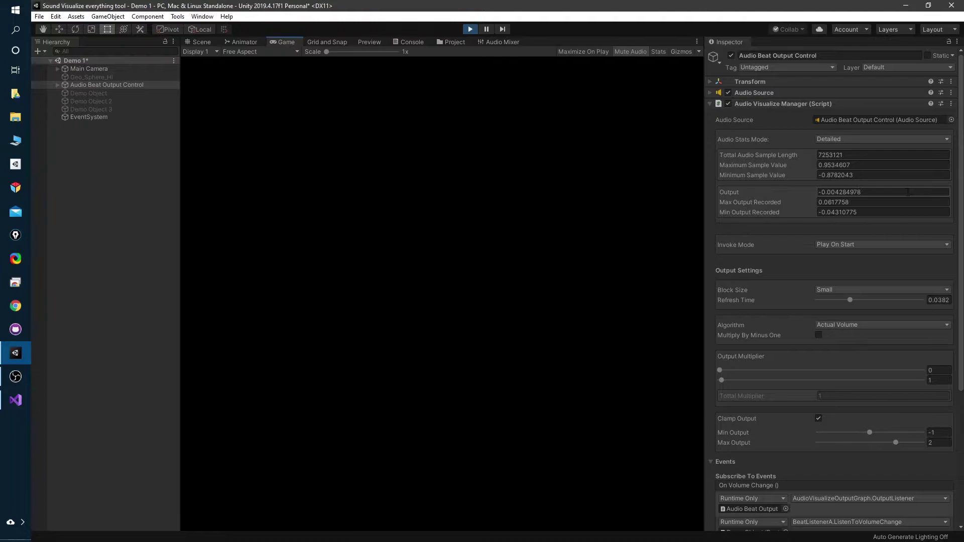
{"action": "left_click", "coordinate": [881, 203]}
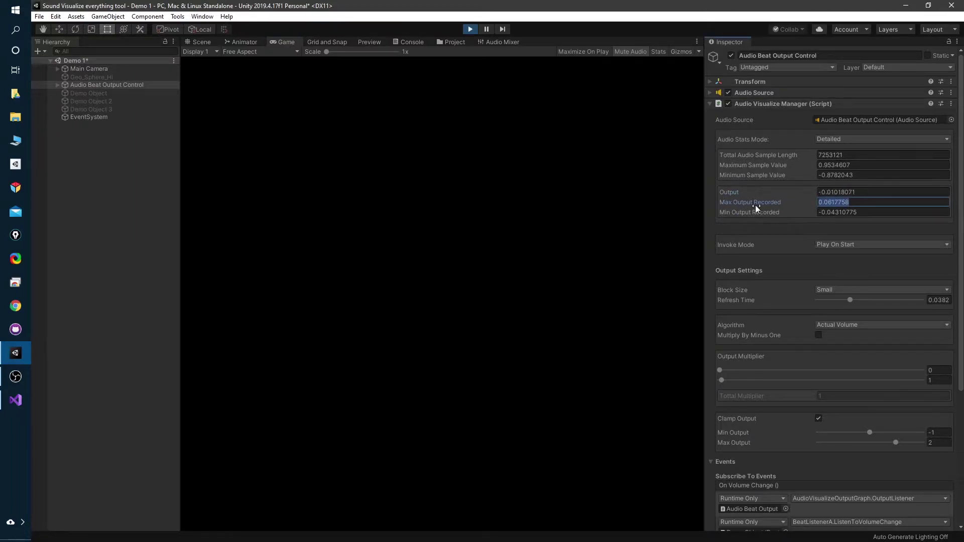
{"action": "left_click", "coordinate": [899, 211]}
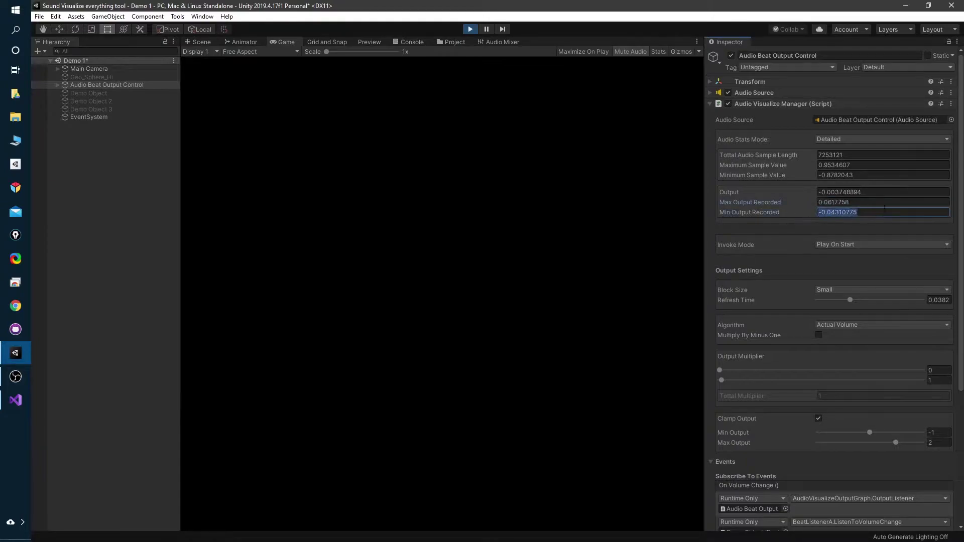
{"action": "left_click", "coordinate": [896, 212]}
{"action": "left_click", "coordinate": [873, 193]}
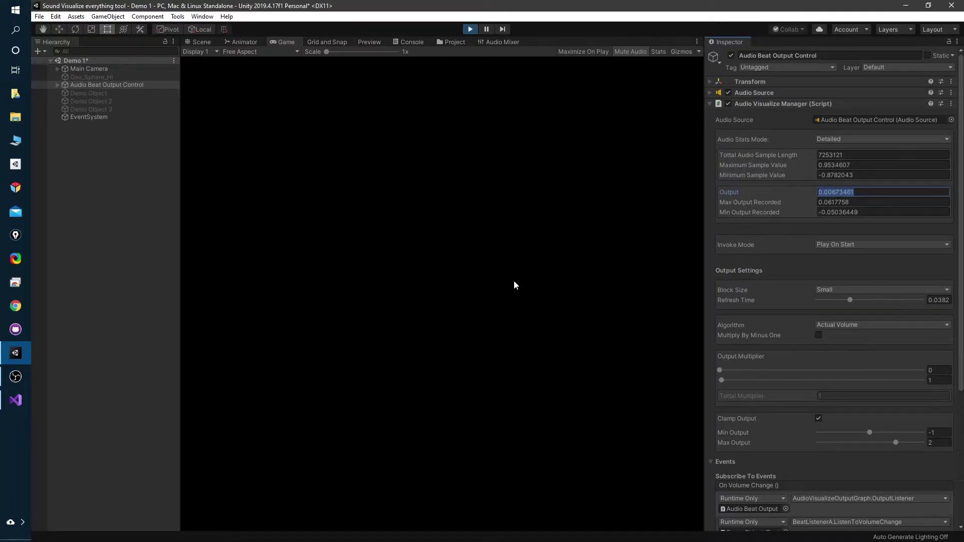
{"action": "left_click", "coordinate": [881, 203]}
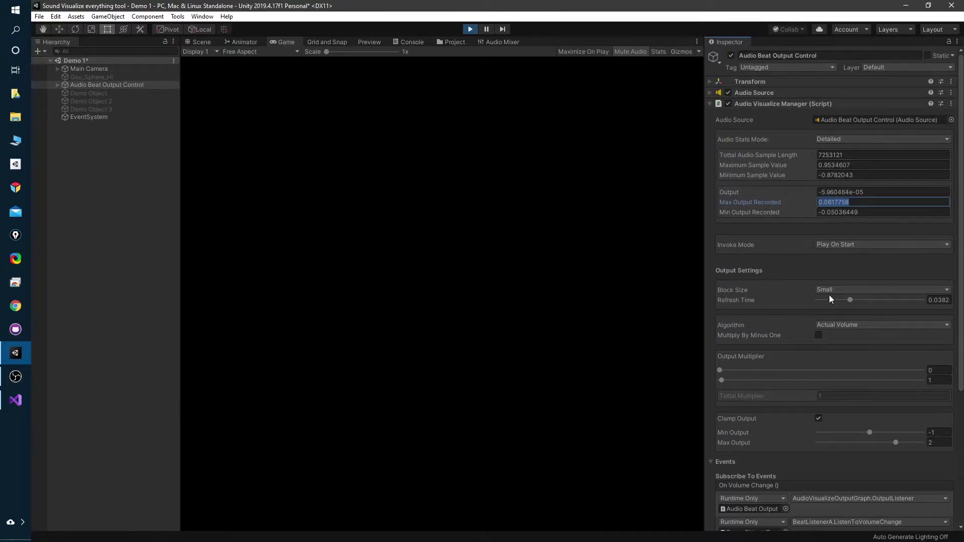
Enable the graph in the Audio Visualize Output Graph component to plot the audio output.
{"action": "scroll", "coordinate": [788, 262], "scroll_direction": "down", "scroll_amount": 3}
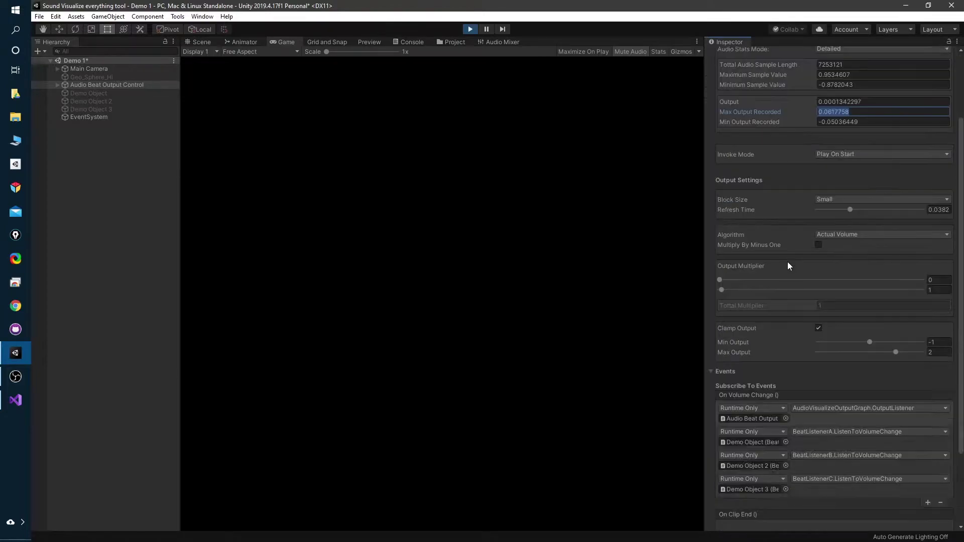
{"action": "scroll", "coordinate": [788, 263], "scroll_direction": "down", "scroll_amount": 3}
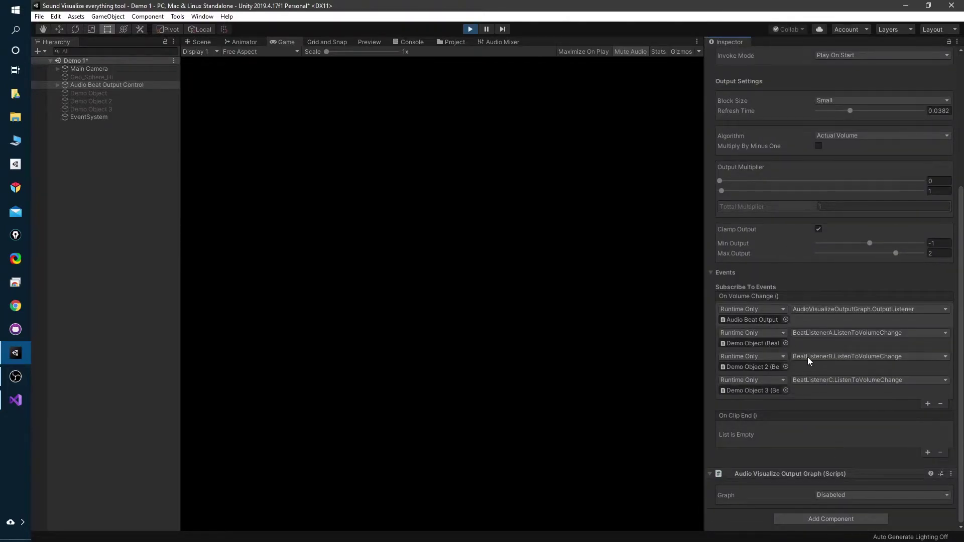
{"action": "left_click", "coordinate": [830, 493]}
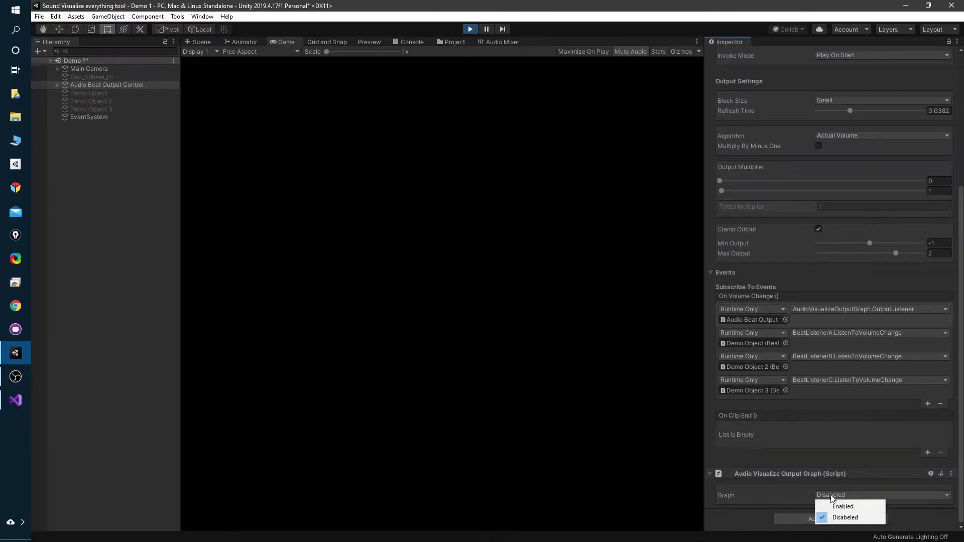
{"action": "left_click", "coordinate": [834, 504]}
{"action": "scroll", "coordinate": [833, 406], "scroll_direction": "up", "scroll_amount": 3}
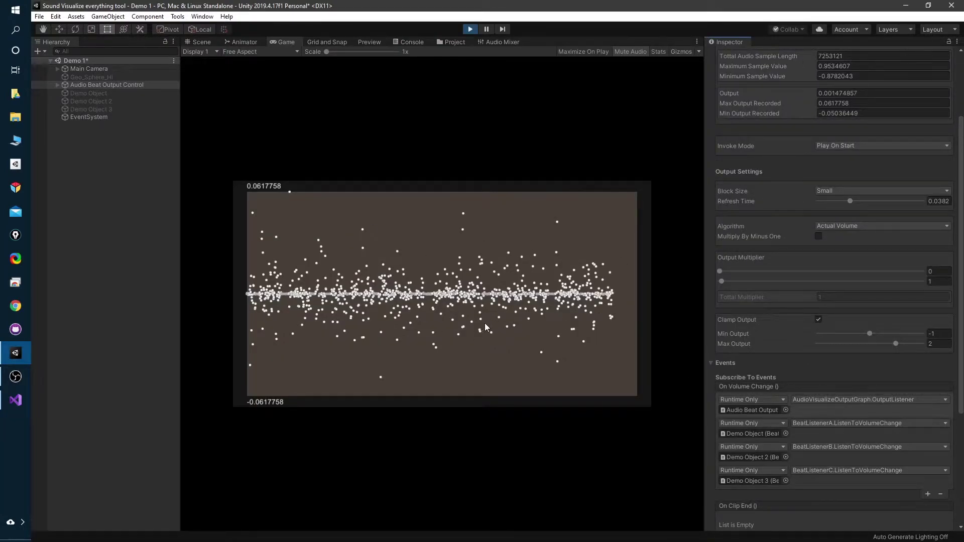
{"action": "scroll", "coordinate": [794, 332], "scroll_direction": "up", "scroll_amount": 3}
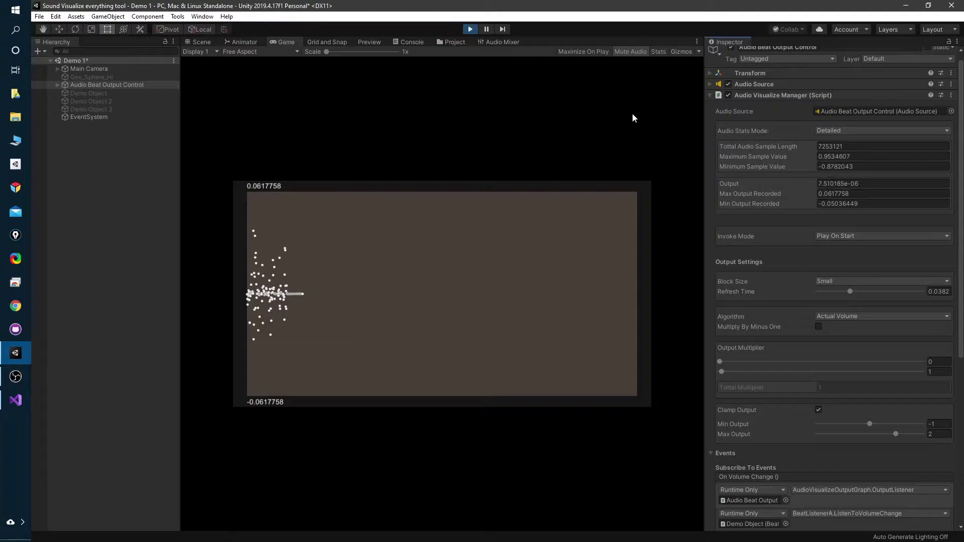
Disable the graph in the Audio Visualize Output Graph component and stop playing the scene.
{"action": "left_click", "coordinate": [708, 72]}
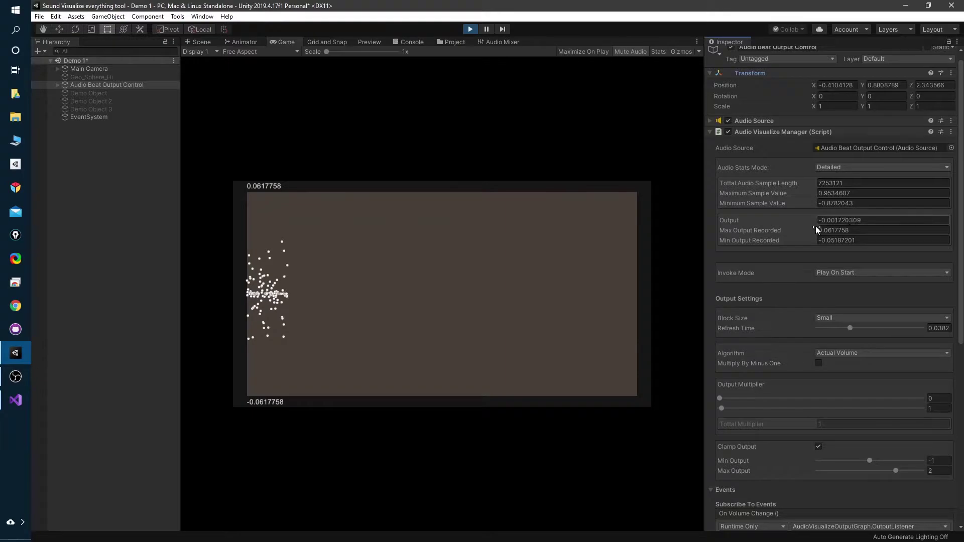
{"action": "scroll", "coordinate": [826, 316], "scroll_direction": "down", "scroll_amount": 6}
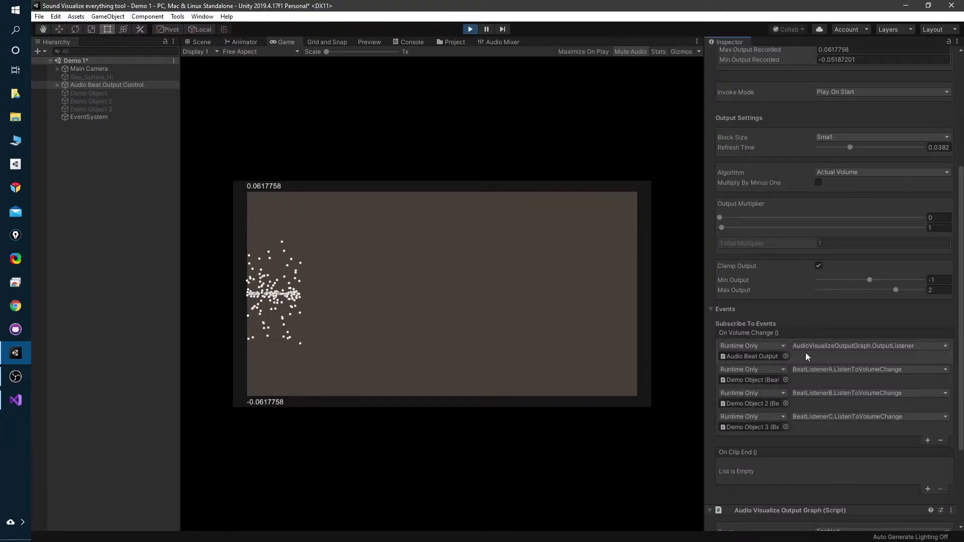
{"action": "scroll", "coordinate": [814, 374], "scroll_direction": "down", "scroll_amount": 4}
{"action": "left_click", "coordinate": [832, 410]}
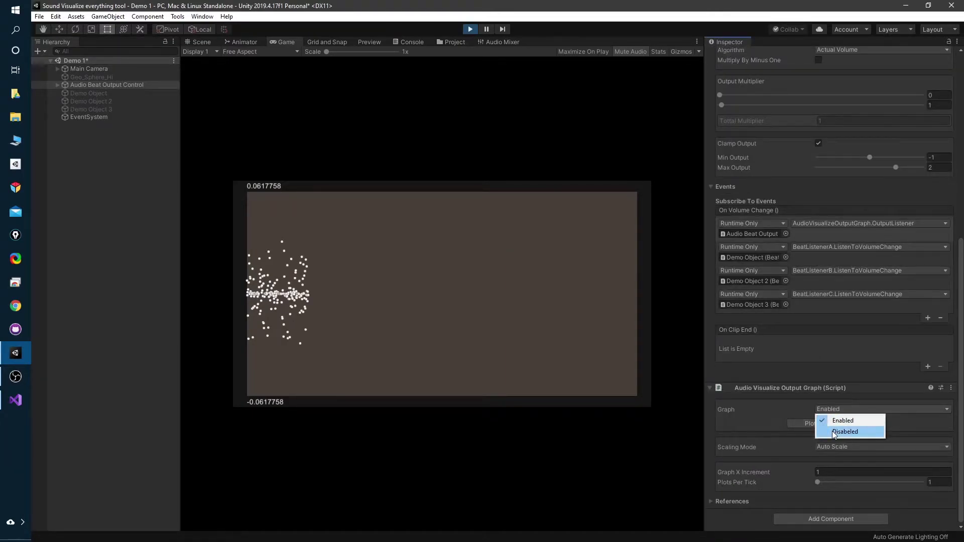
{"action": "left_click", "coordinate": [834, 432]}
{"action": "scroll", "coordinate": [833, 390], "scroll_direction": "up", "scroll_amount": 9}
{"action": "left_click", "coordinate": [470, 30]}
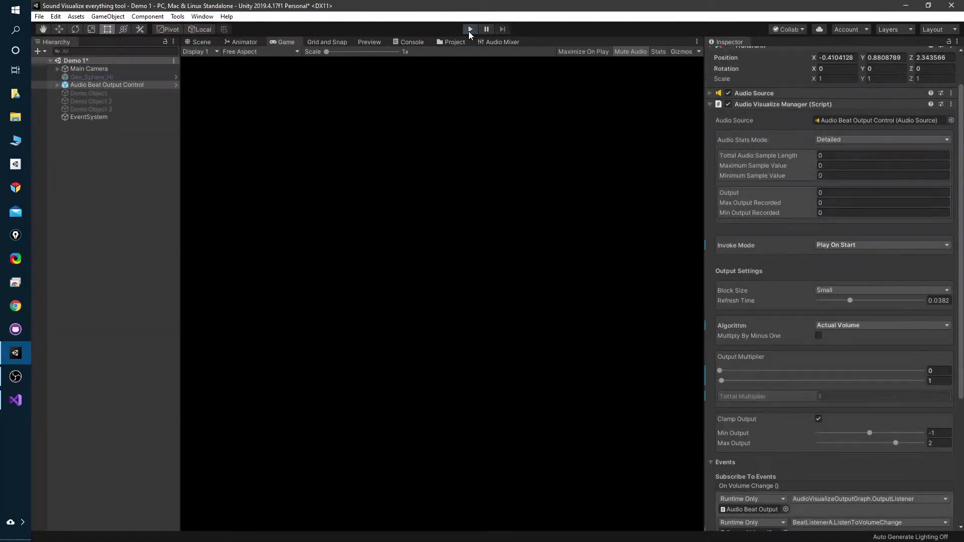
Activate only the sphere named Demo Object and play the scene.
{"action": "left_click", "coordinate": [110, 93]}
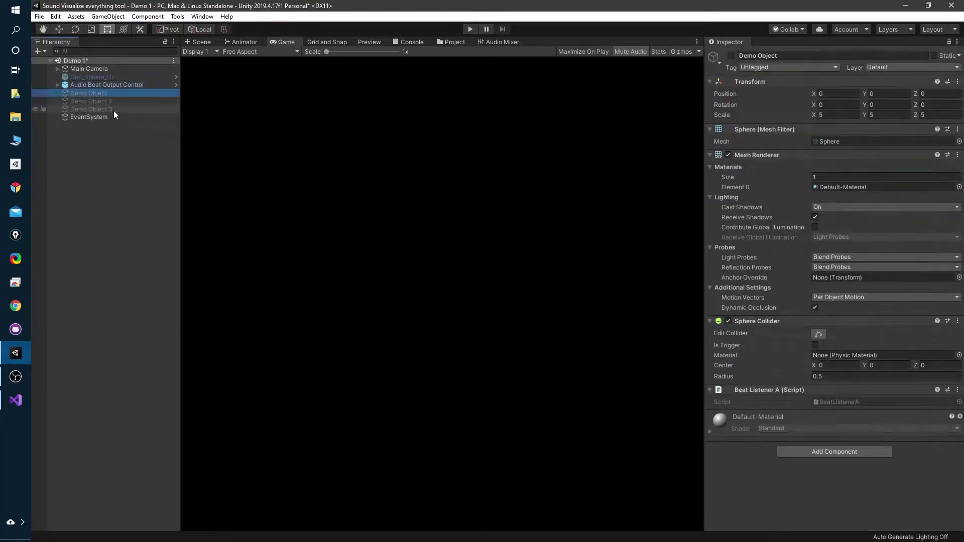
{"action": "left_click", "coordinate": [113, 109], "text": "shift"}
{"action": "left_click", "coordinate": [731, 56]}
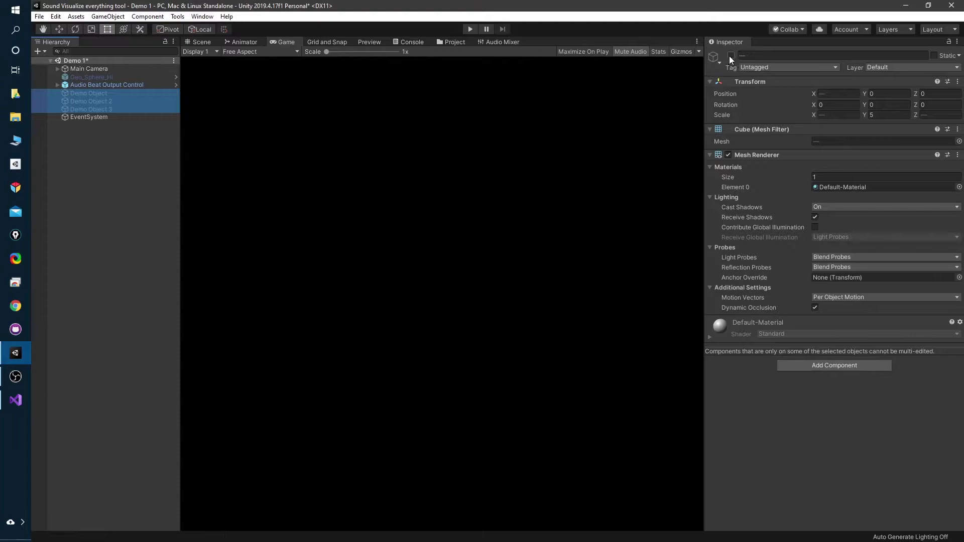
{"action": "left_click", "coordinate": [103, 101]}
{"action": "left_click", "coordinate": [111, 94]}
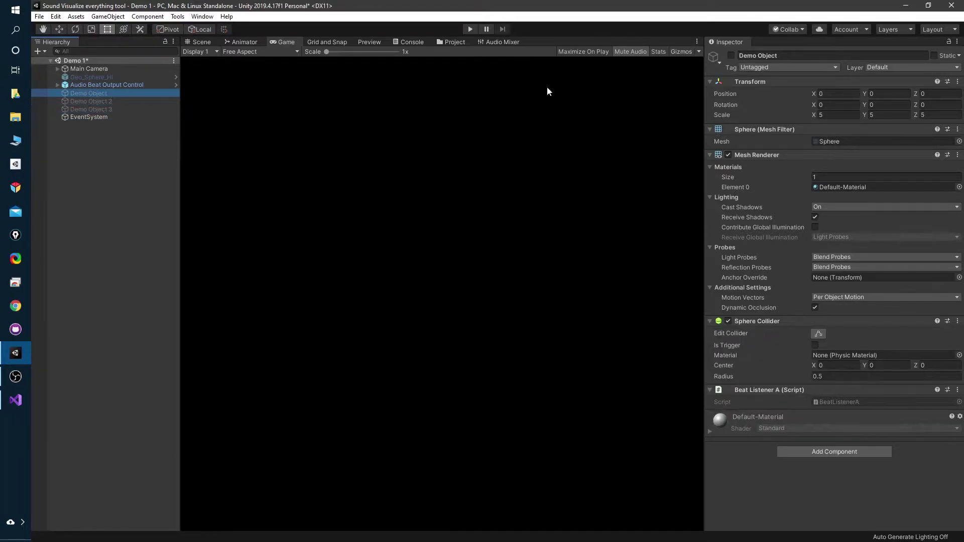
{"action": "left_click", "coordinate": [731, 56]}
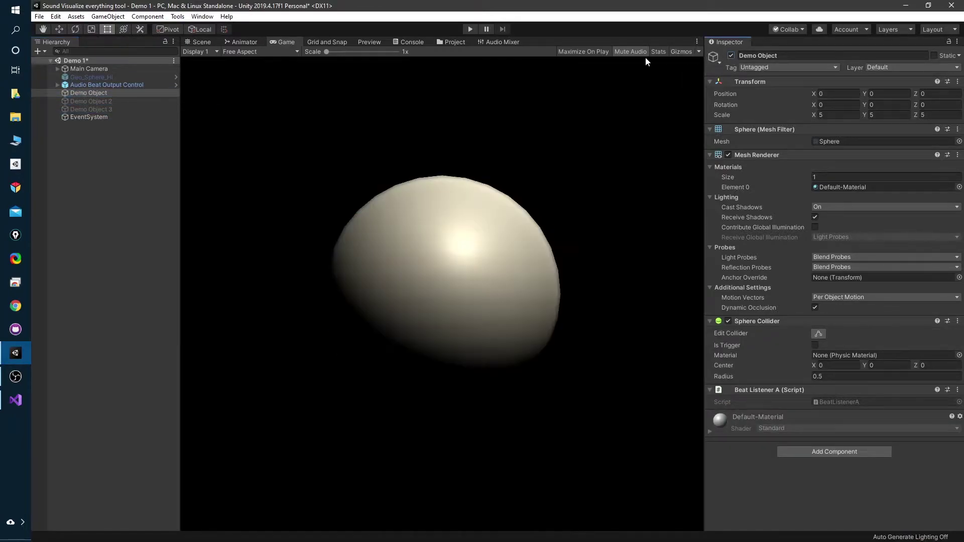
{"action": "left_click", "coordinate": [466, 29]}
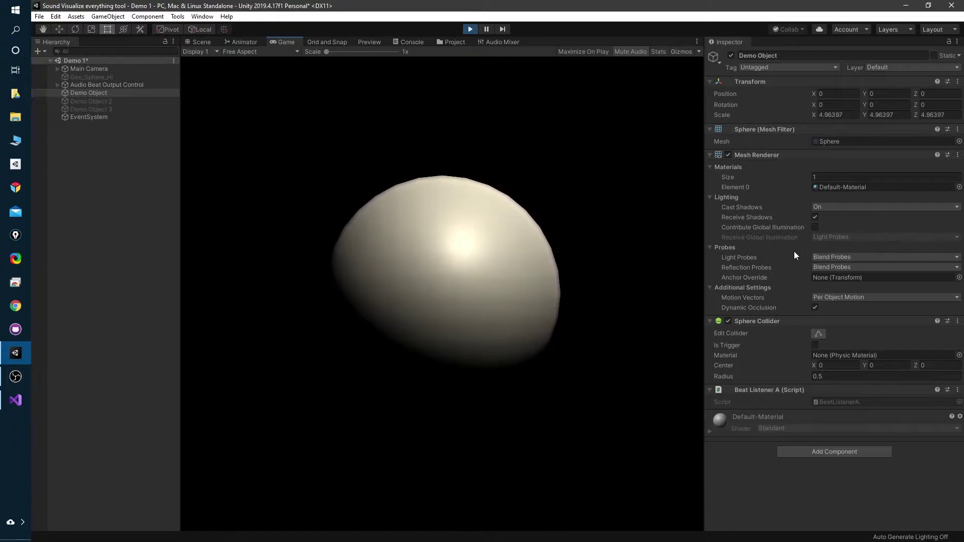
Compare the X Large and Small block sizes in the Audio Visualize Manager of Audio Beat Output Control, ending on Small.
{"action": "left_click", "coordinate": [101, 85]}
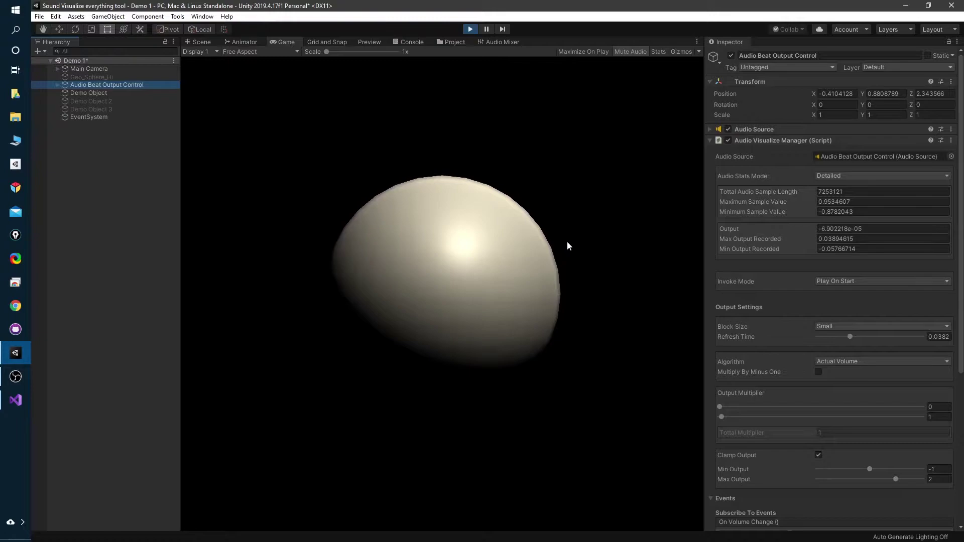
{"action": "left_click", "coordinate": [852, 326]}
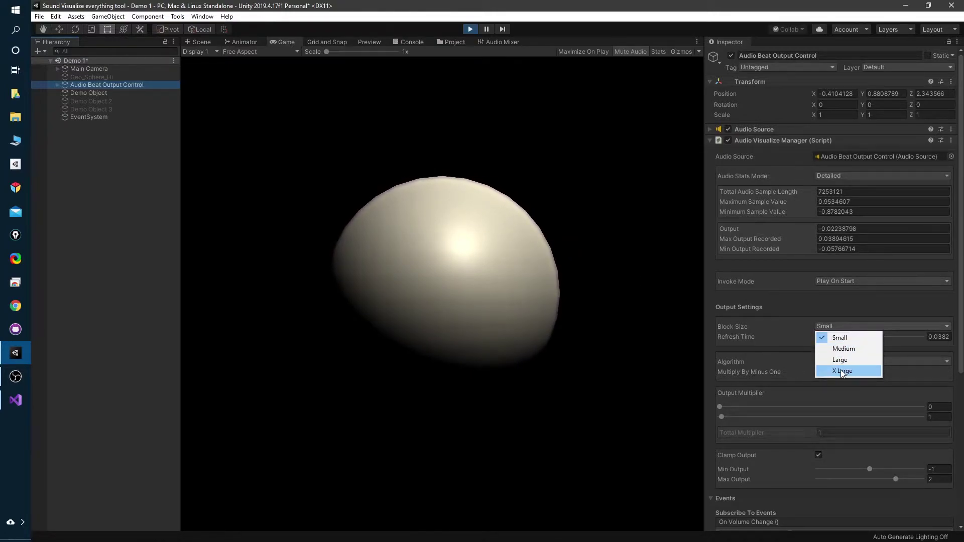
{"action": "left_click", "coordinate": [843, 372]}
{"action": "left_click", "coordinate": [852, 328]}
{"action": "left_click", "coordinate": [848, 338]}
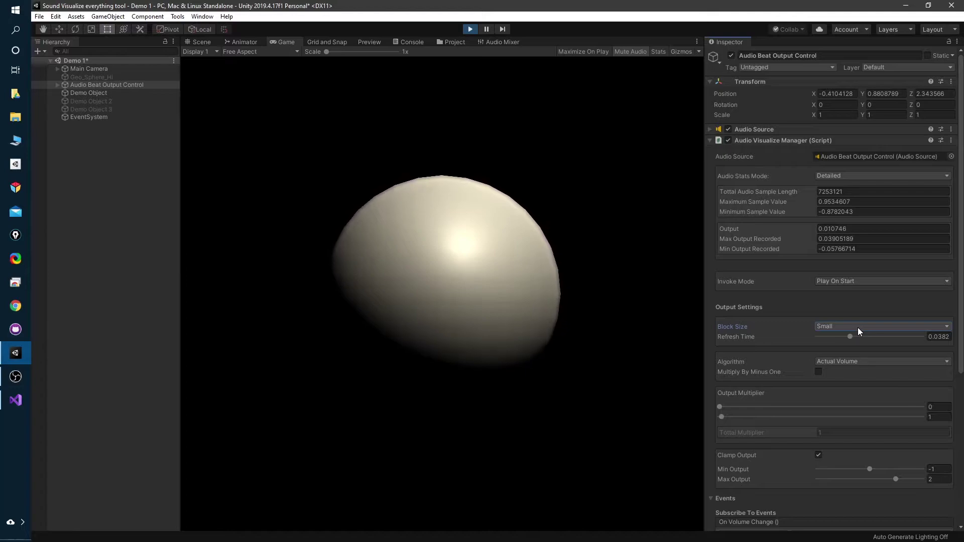
{"action": "left_click", "coordinate": [858, 328]}
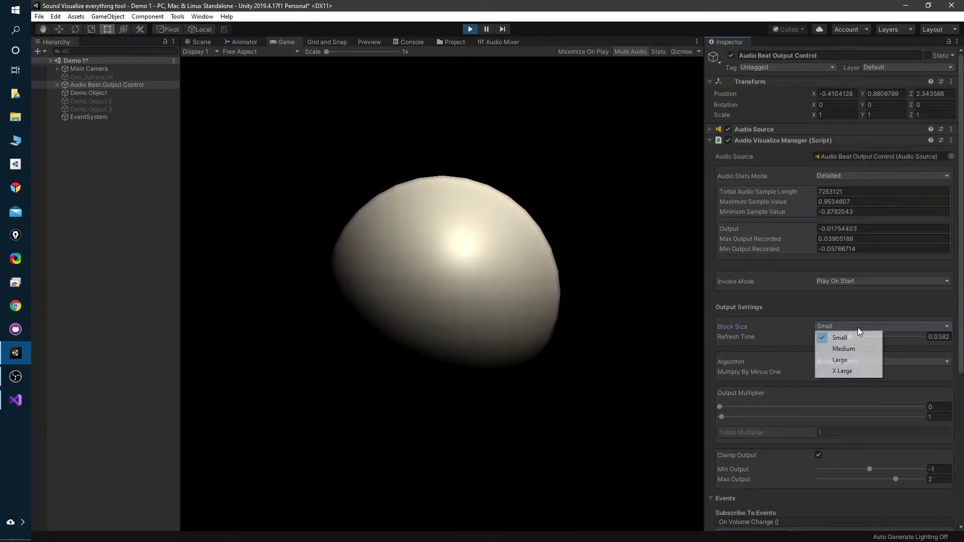
{"action": "left_click", "coordinate": [845, 370]}
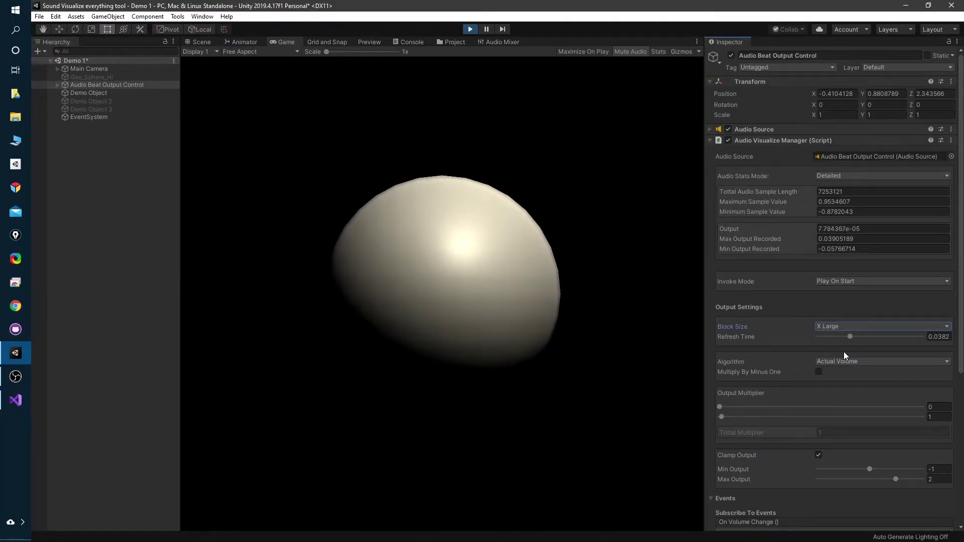
{"action": "left_click", "coordinate": [852, 328]}
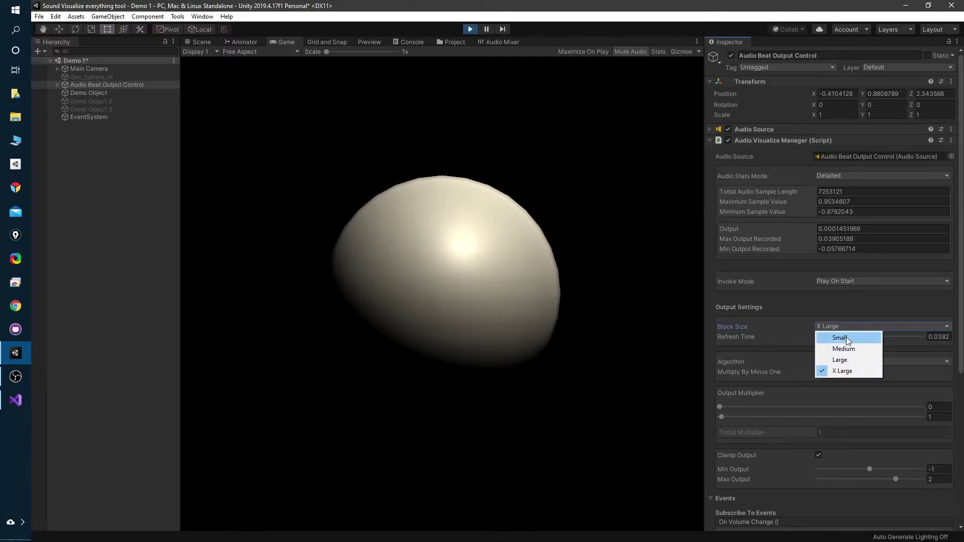
{"action": "left_click", "coordinate": [846, 338]}
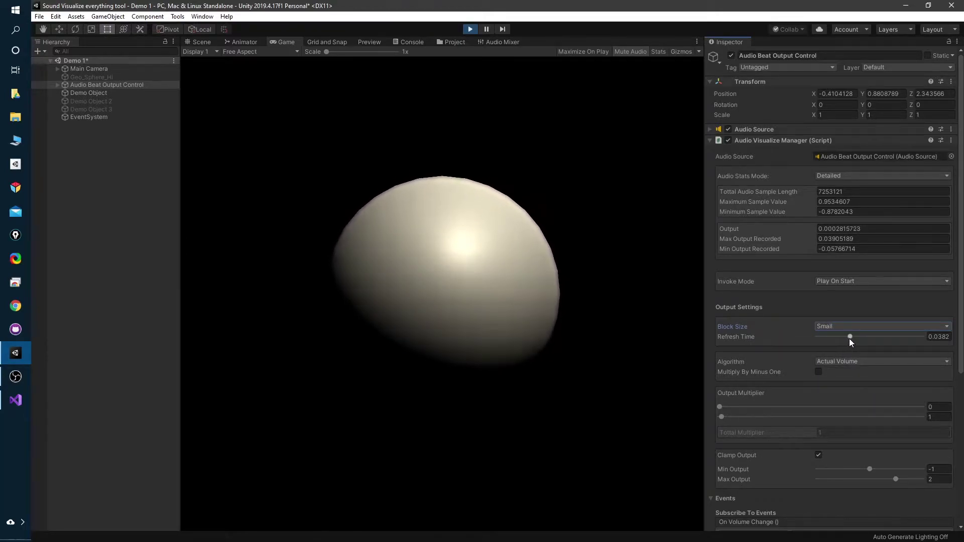
Try a Refresh Time of 0.1 and lower values in the Audio Visualize Manager, and set it to 0.0338.
{"action": "left_click_drag", "start_coordinate": [850, 339], "coordinate": [935, 333]}
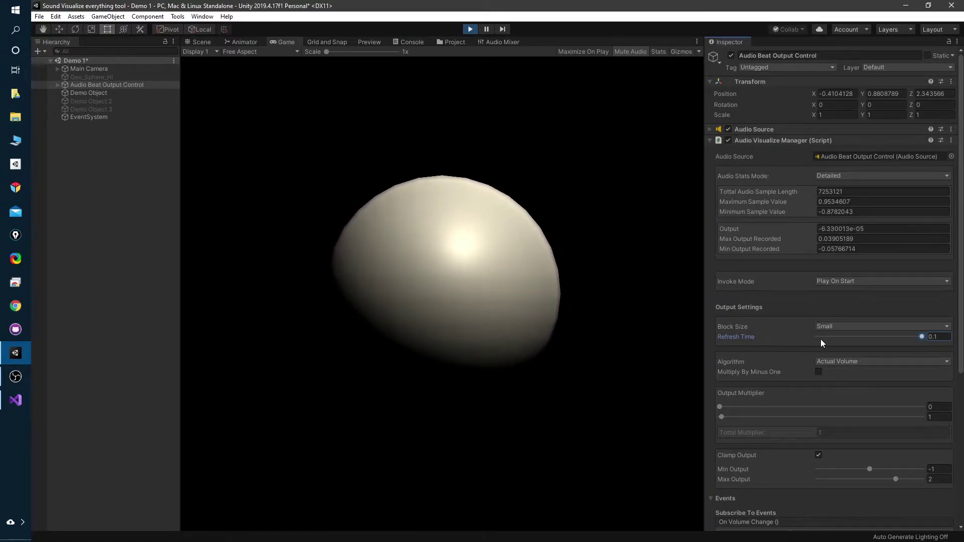
{"action": "left_click_drag", "start_coordinate": [902, 339], "coordinate": [871, 336]}
{"action": "left_click_drag", "start_coordinate": [794, 333], "coordinate": [776, 336]}
{"action": "left_click_drag", "start_coordinate": [821, 336], "coordinate": [847, 337]}
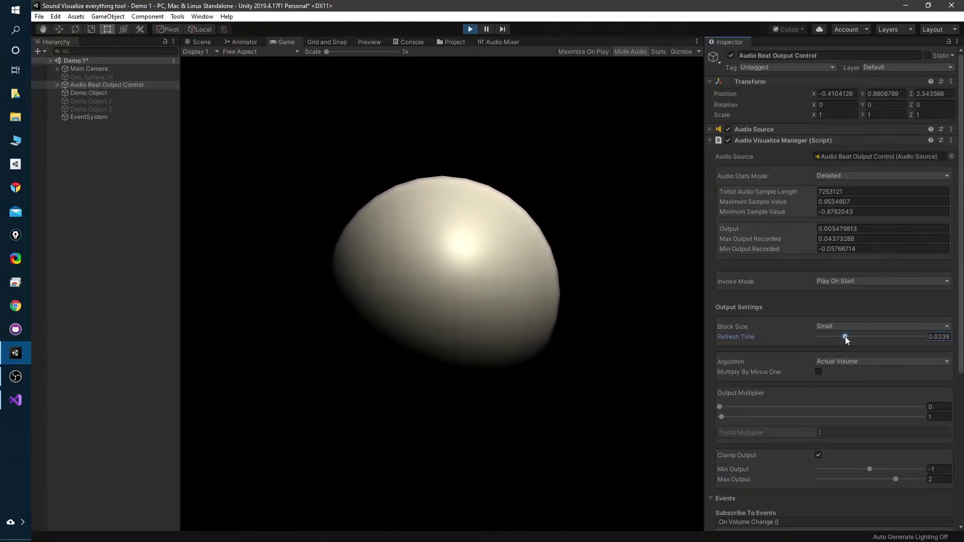
{"action": "left_click", "coordinate": [631, 52]}
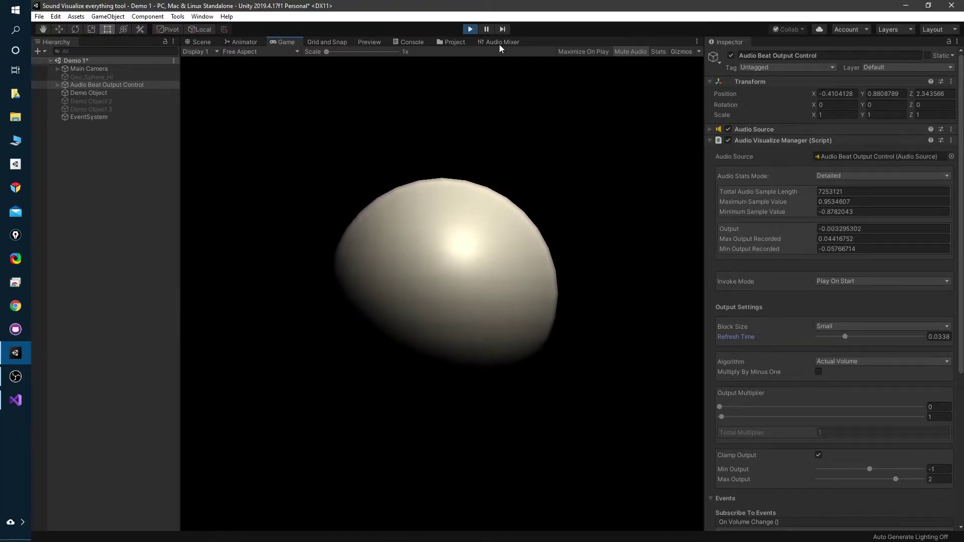
Look over the available Algorithm options in the Audio Visualize Manager and raise the first Output Multiplier value to 1.
{"action": "left_click", "coordinate": [823, 360]}
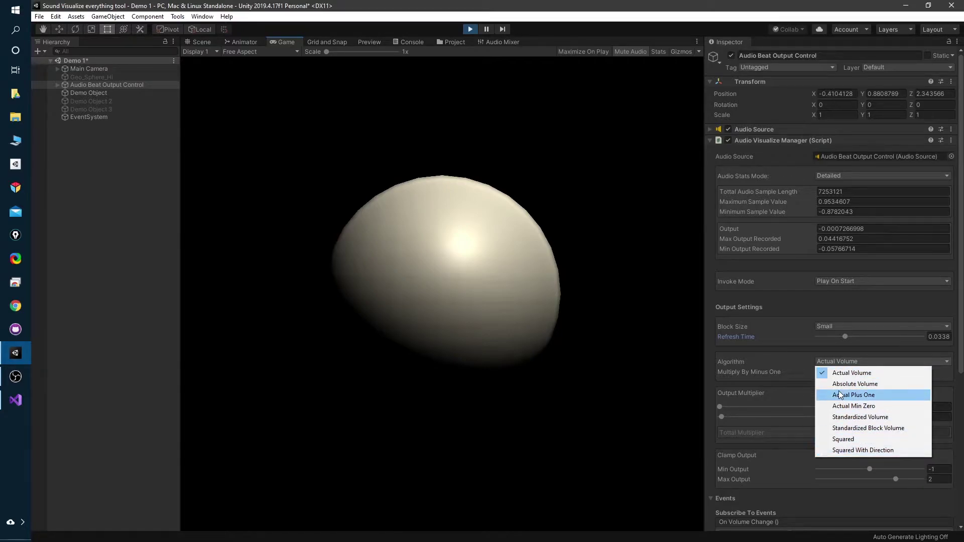
{"action": "left_click", "coordinate": [468, 32]}
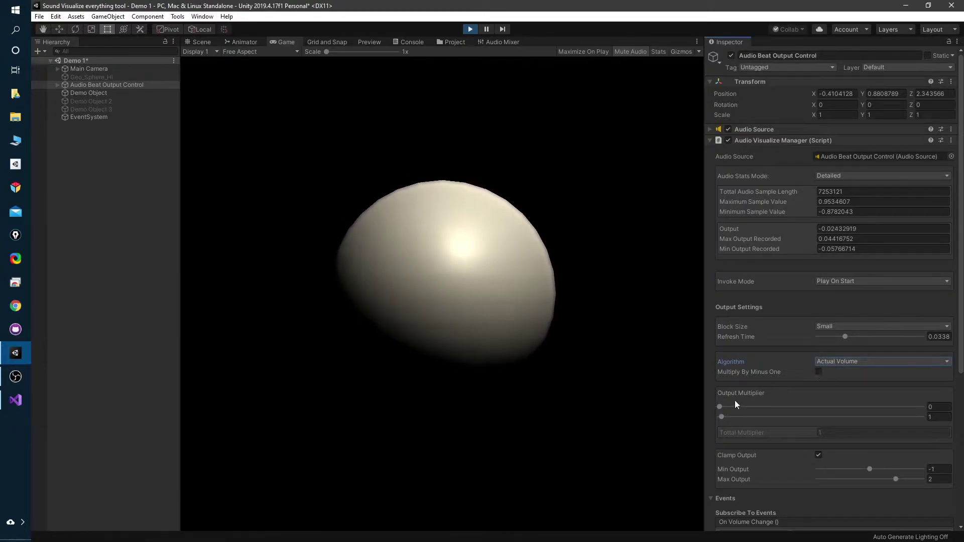
{"action": "left_click", "coordinate": [720, 407]}
{"action": "left_click_drag", "start_coordinate": [742, 407], "coordinate": [801, 405]}
{"action": "left_click_drag", "start_coordinate": [932, 409], "coordinate": [939, 409]}
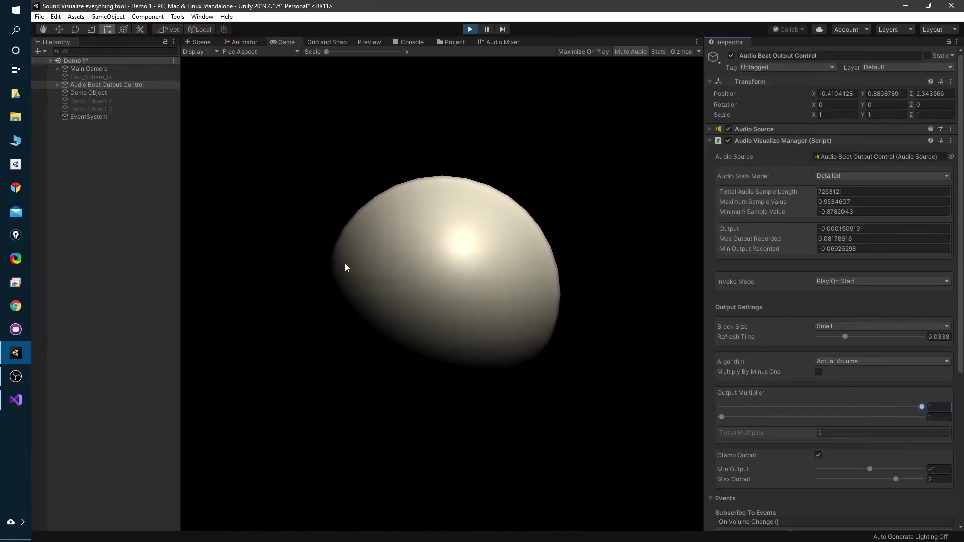
Set the second Output Multiplier value to 0 and reduce the first one to 0.414.
{"action": "left_click", "coordinate": [721, 417]}
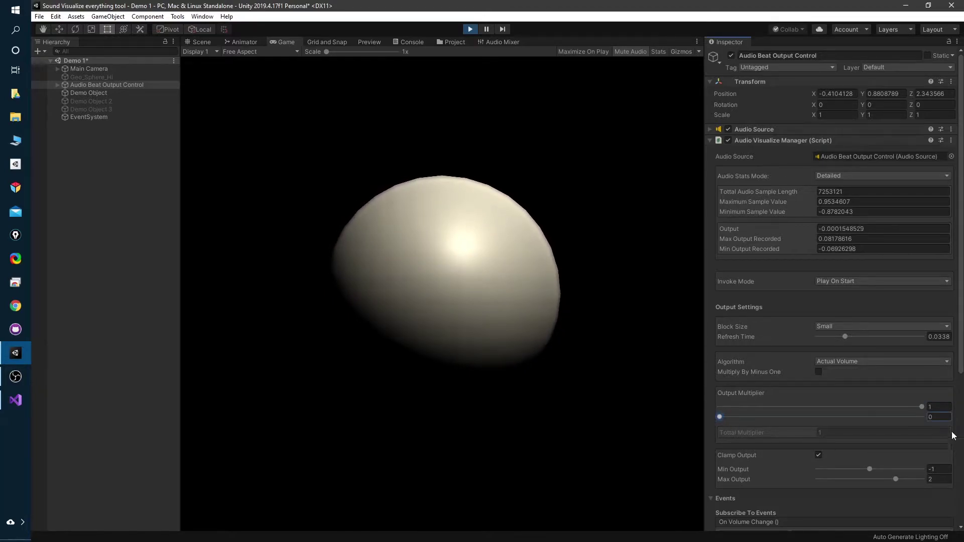
{"action": "left_click", "coordinate": [923, 406]}
{"action": "left_click_drag", "start_coordinate": [906, 406], "coordinate": [803, 407]}
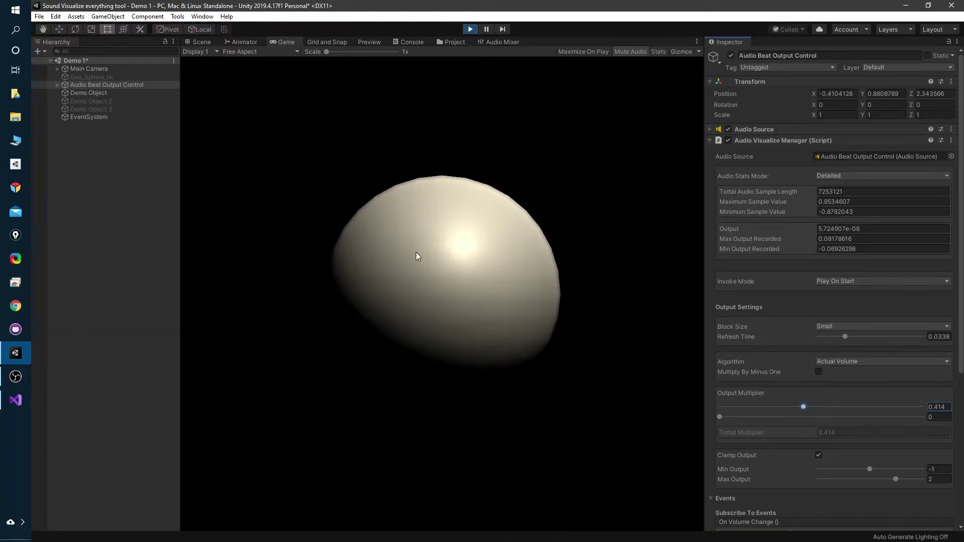
Set the Output Multiplier values to 0 and 20.6, and lower the Refresh Time to 0.0256.
{"action": "left_click", "coordinate": [800, 405]}
{"action": "left_click_drag", "start_coordinate": [758, 405], "coordinate": [731, 408]}
{"action": "left_click_drag", "start_coordinate": [724, 407], "coordinate": [702, 407]}
{"action": "left_click_drag", "start_coordinate": [727, 416], "coordinate": [734, 416]}
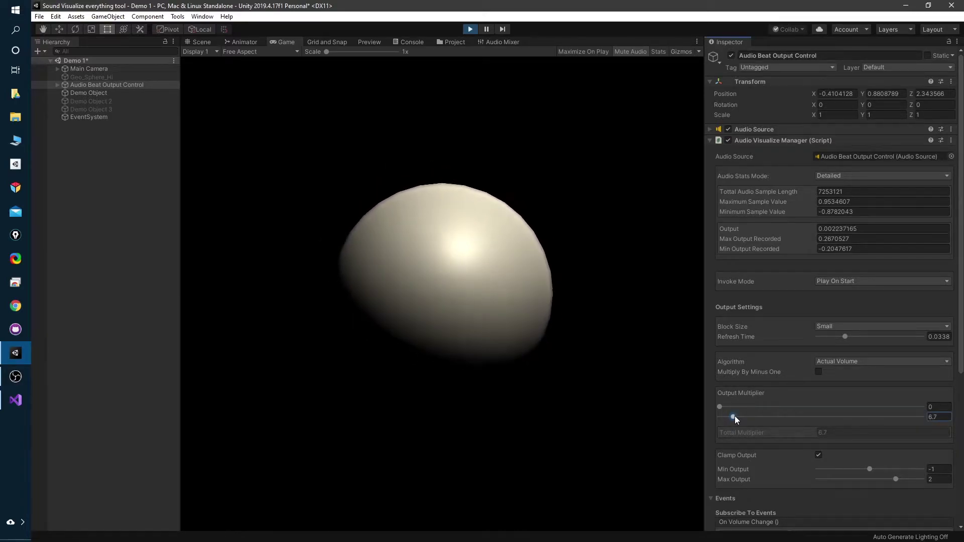
{"action": "left_click", "coordinate": [762, 415]}
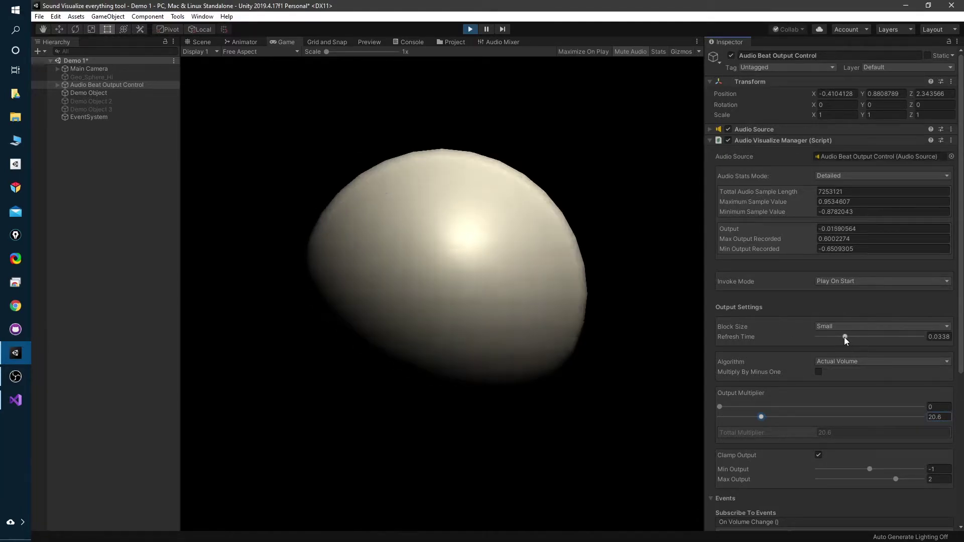
{"action": "left_click_drag", "start_coordinate": [845, 337], "coordinate": [835, 337]}
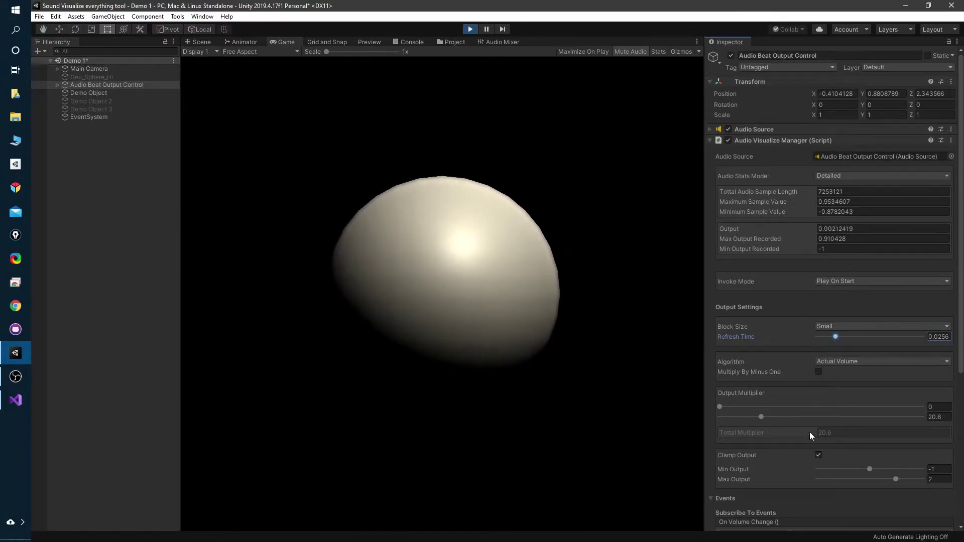
Enable the graph in the Audio Visualize Output Graph component to examine the amplified output, and disable it again.
{"action": "scroll", "coordinate": [810, 432], "scroll_direction": "down", "scroll_amount": 6}
{"action": "scroll", "coordinate": [808, 439], "scroll_direction": "down", "scroll_amount": 2}
{"action": "left_click", "coordinate": [841, 496]}
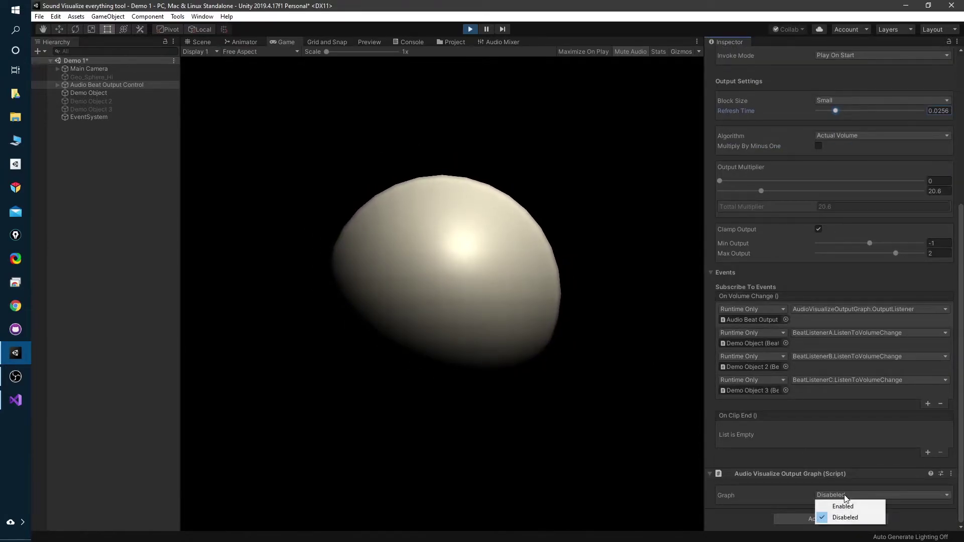
{"action": "left_click", "coordinate": [840, 505]}
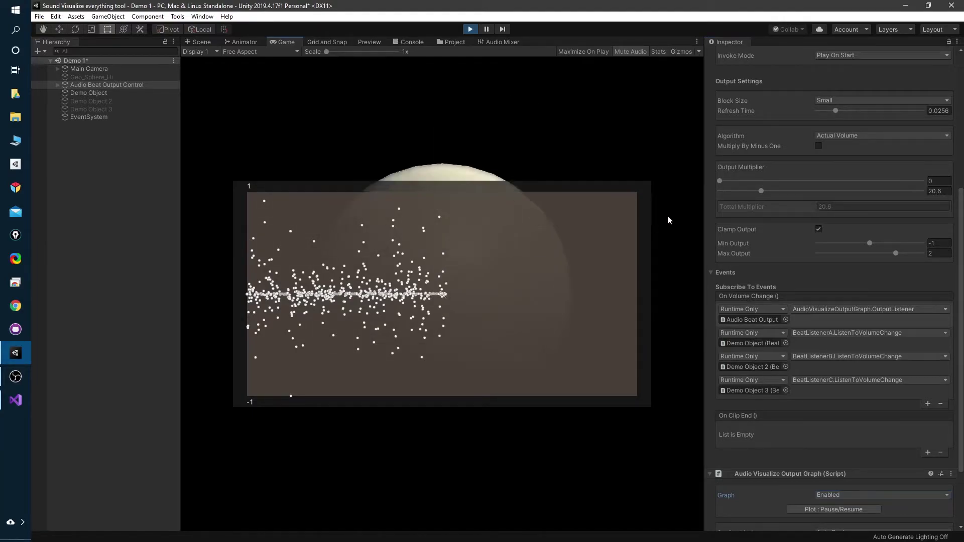
{"action": "left_click", "coordinate": [827, 496]}
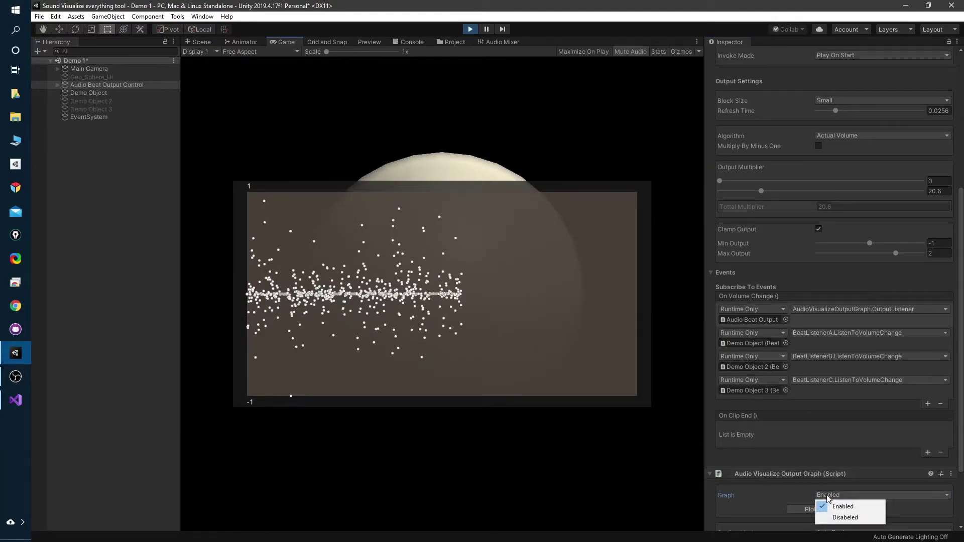
{"action": "left_click", "coordinate": [836, 518]}
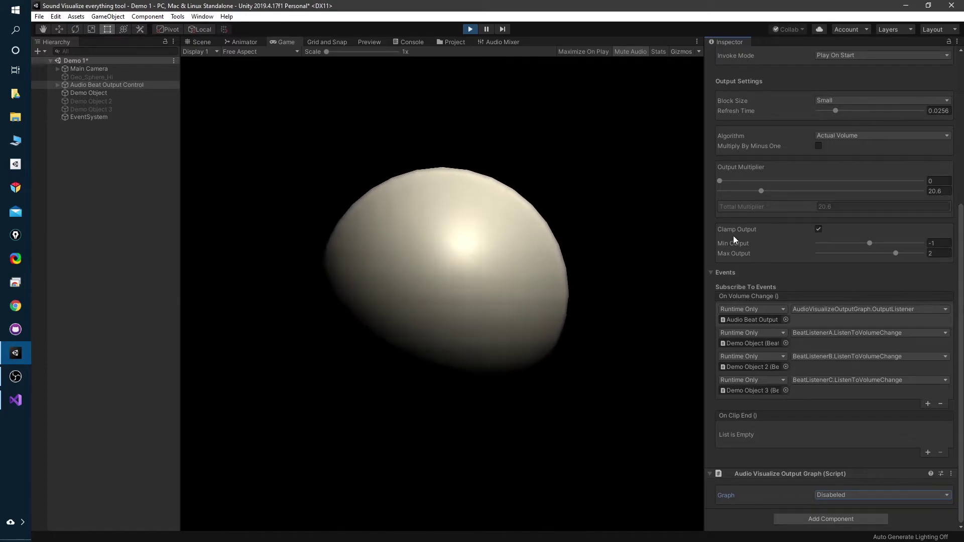
Clamp the output to a Min Output of -0.5 and a Max Output of 0.5.
{"action": "scroll", "coordinate": [837, 316], "scroll_direction": "up", "scroll_amount": 3}
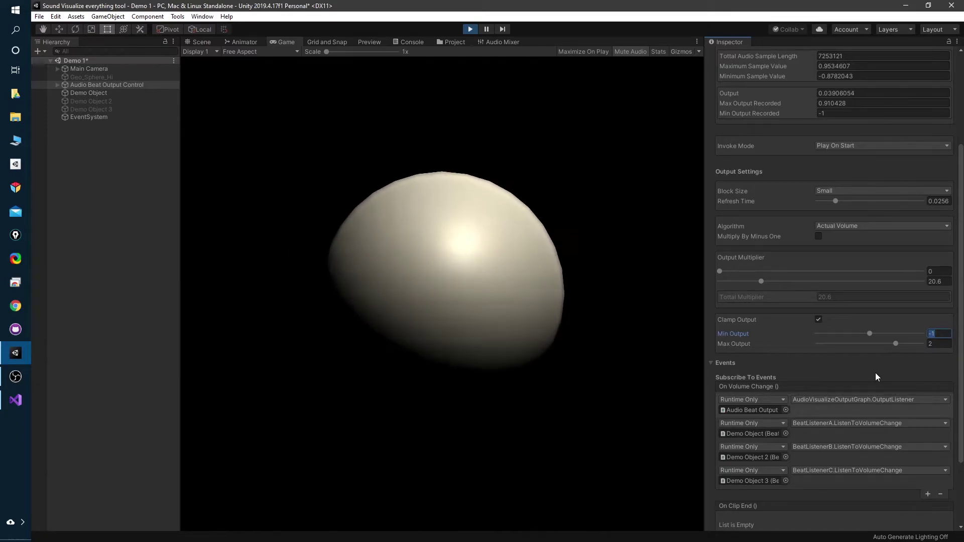
{"action": "type", "text": "-.5"}
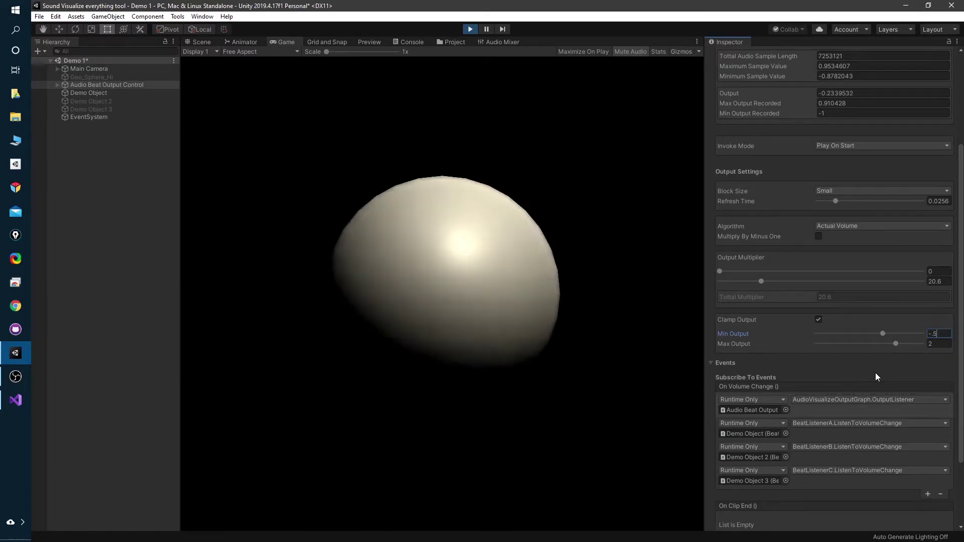
{"action": "left_click", "coordinate": [937, 344]}
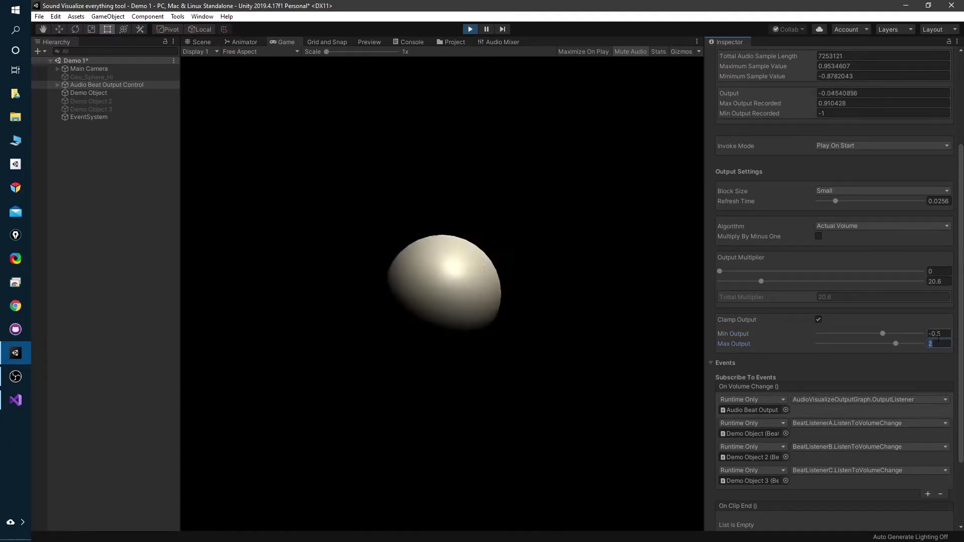
{"action": "type", "text": ".5"}
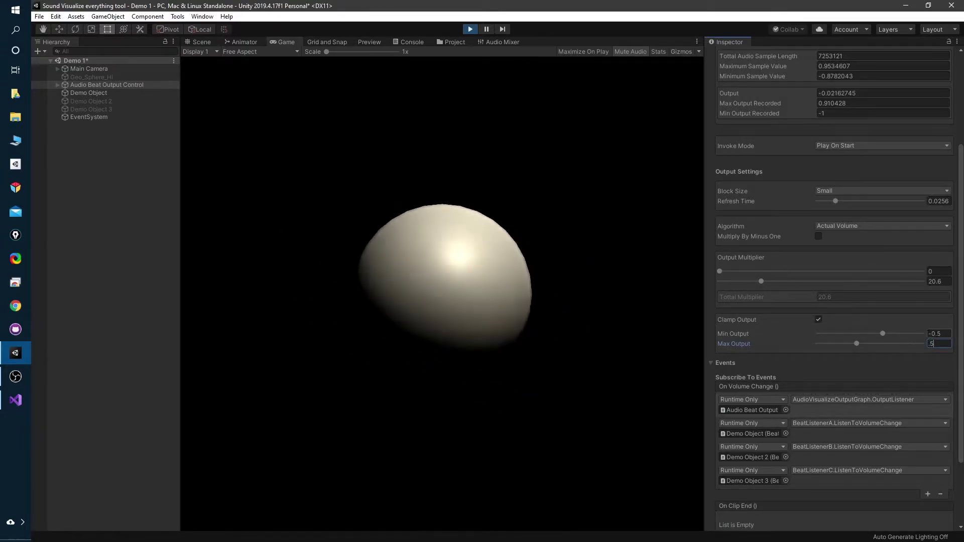
Enable the graph in the Audio Visualize Output Graph component to view the clamped output.
{"action": "scroll", "coordinate": [776, 399], "scroll_direction": "down", "scroll_amount": 3}
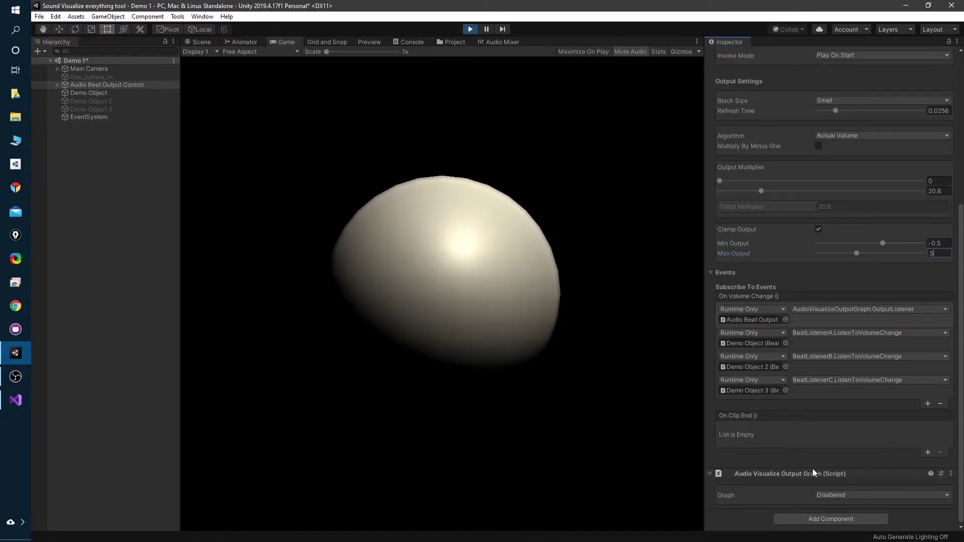
{"action": "left_click", "coordinate": [830, 493]}
{"action": "left_click", "coordinate": [834, 508]}
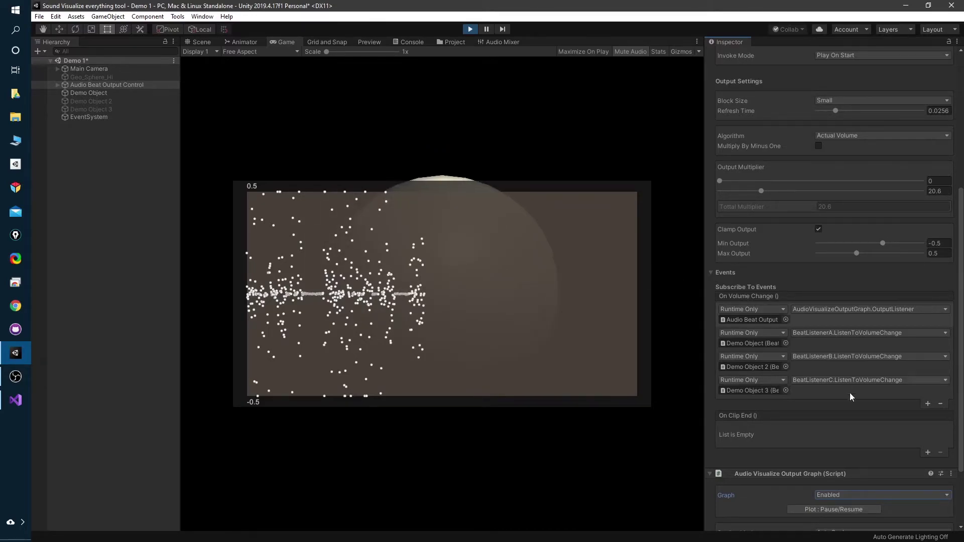
Tighten the output clamp to a Min Output of -0.3 and a Max Output of 0.3.
{"action": "left_click", "coordinate": [940, 243]}
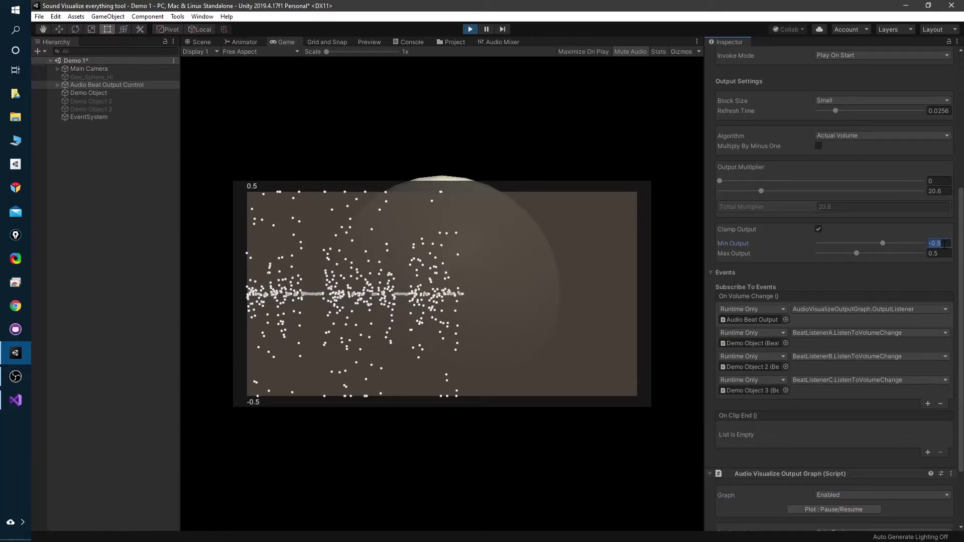
{"action": "type", "text": "-.3"}
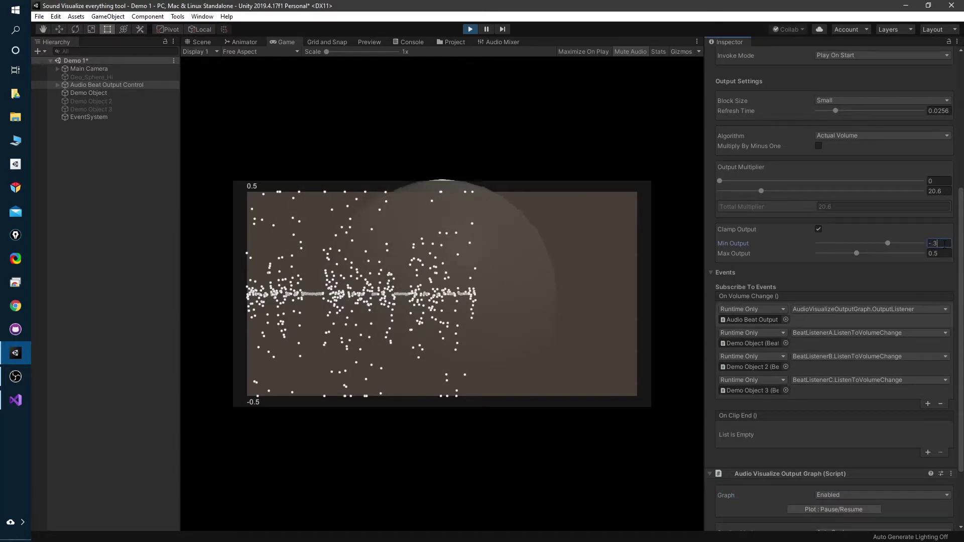
{"action": "left_click", "coordinate": [940, 254]}
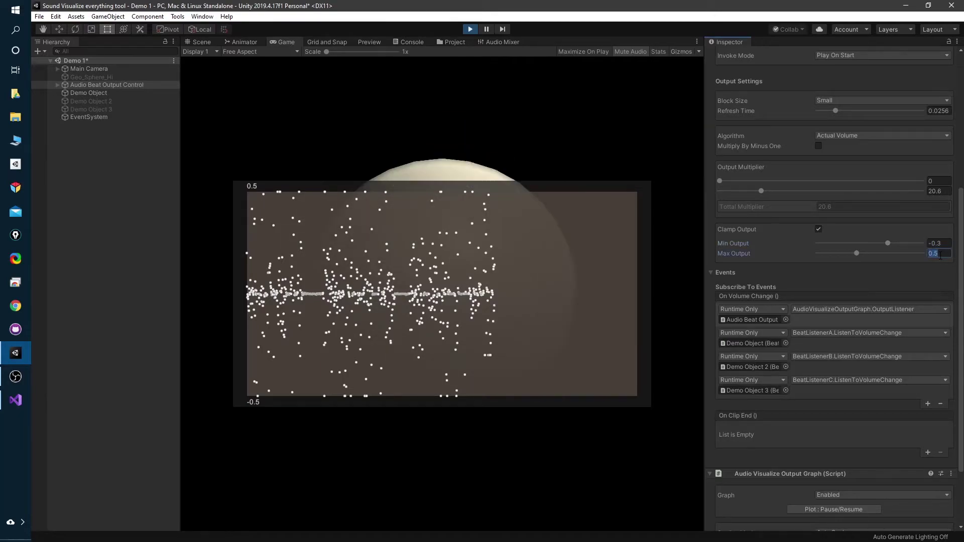
{"action": "type", "text": ".3"}
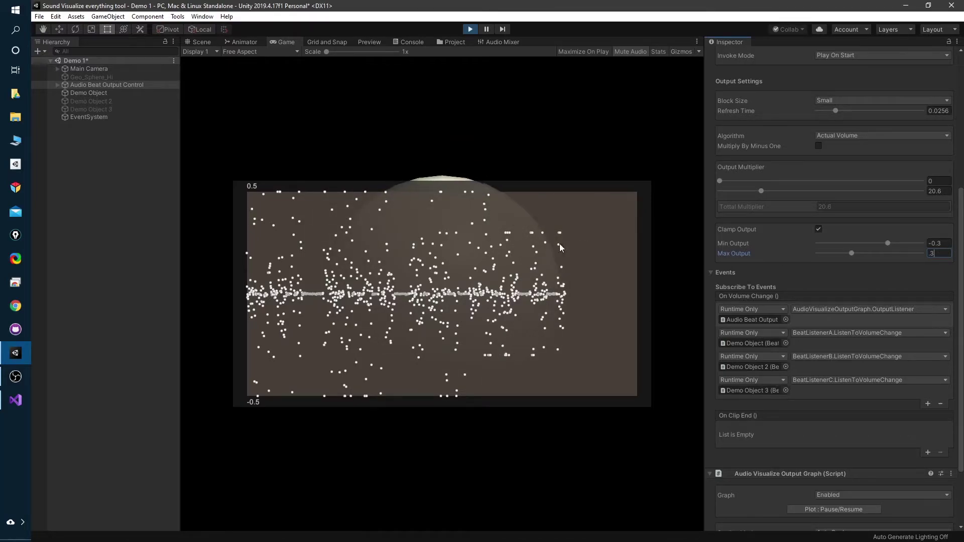
Disable the graph so that only the sphere shows the clamped output.
{"action": "scroll", "coordinate": [801, 448], "scroll_direction": "down", "scroll_amount": 3}
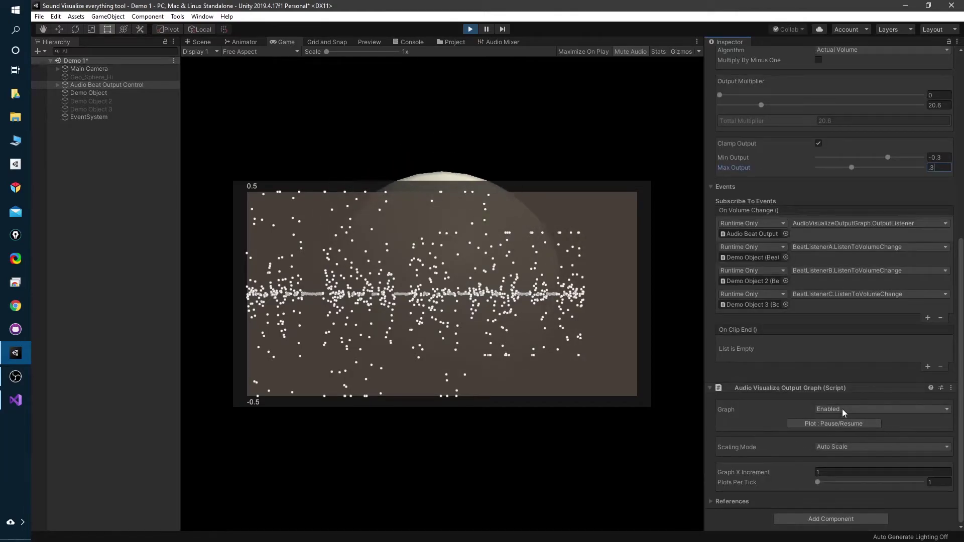
{"action": "left_click", "coordinate": [843, 409]}
{"action": "left_click", "coordinate": [835, 432]}
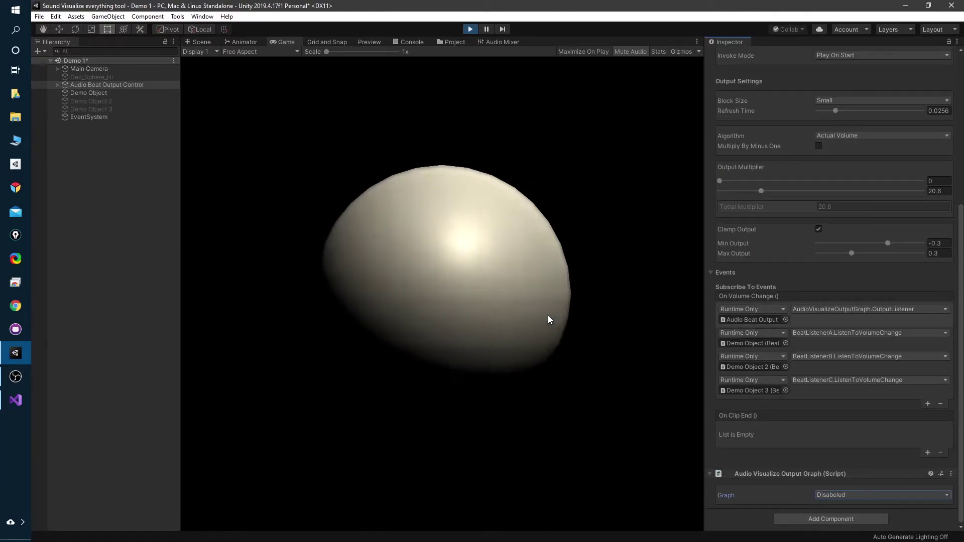
Narrow the output clamp to a Max Output of 0.1 and a Min Output of -0.1.
{"action": "left_click", "coordinate": [943, 254]}
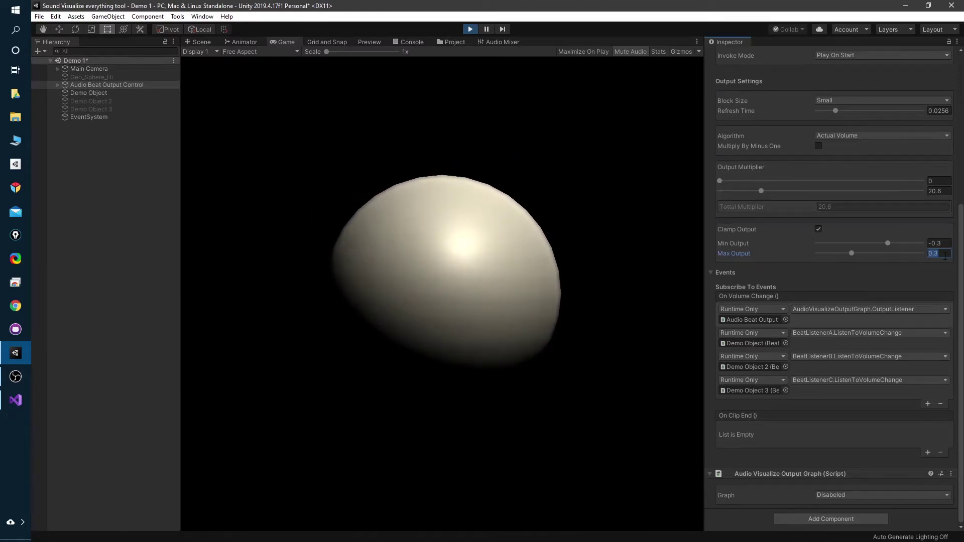
{"action": "key", "text": "BackSpace"}
{"action": "type", "text": "0.1"}
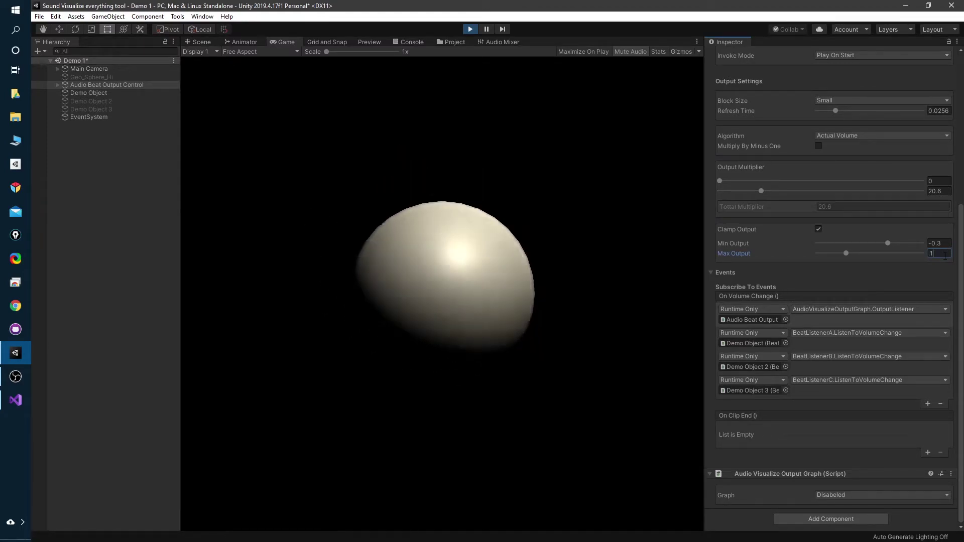
{"action": "left_click", "coordinate": [947, 244]}
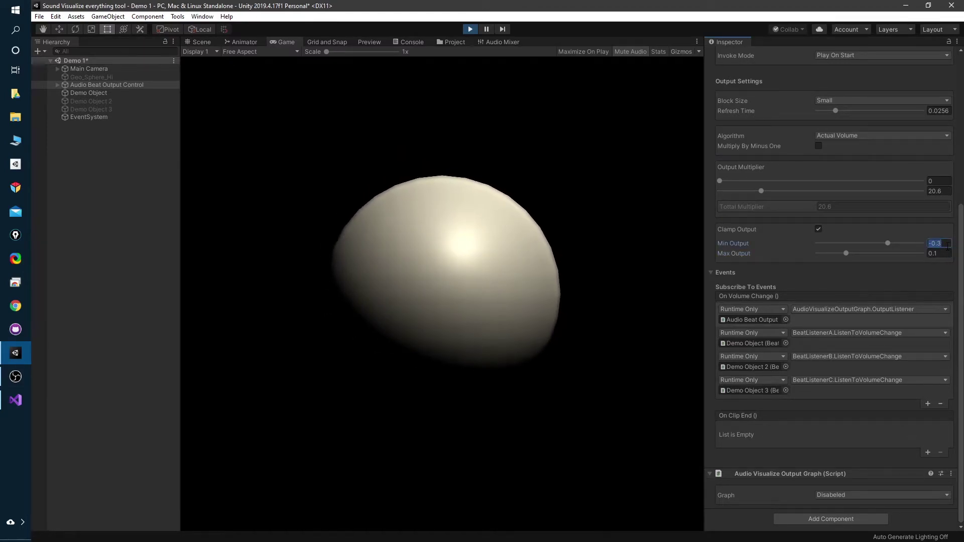
{"action": "type", "text": "-"}
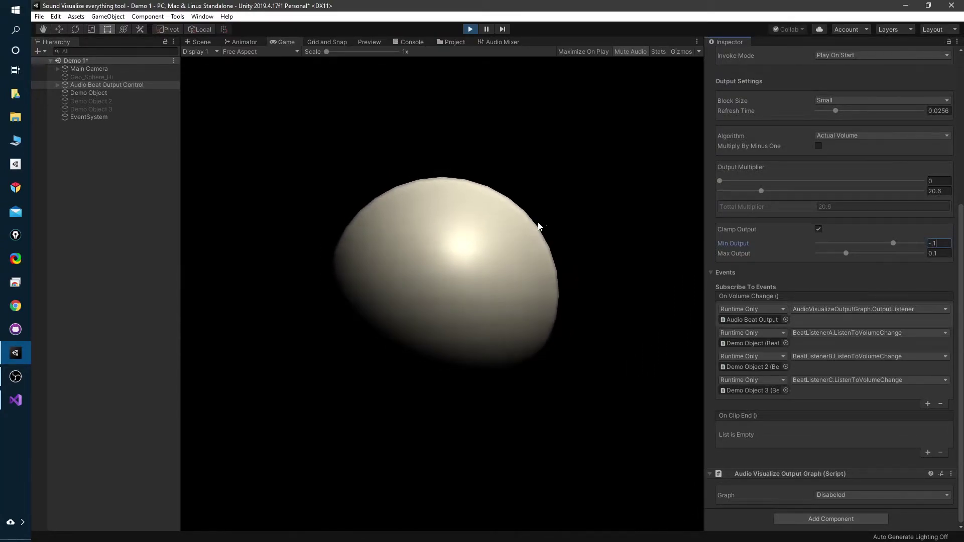
Turn the Audio Visualize Output Graph back on to check the narrowed clamp range.
{"action": "left_click", "coordinate": [836, 495]}
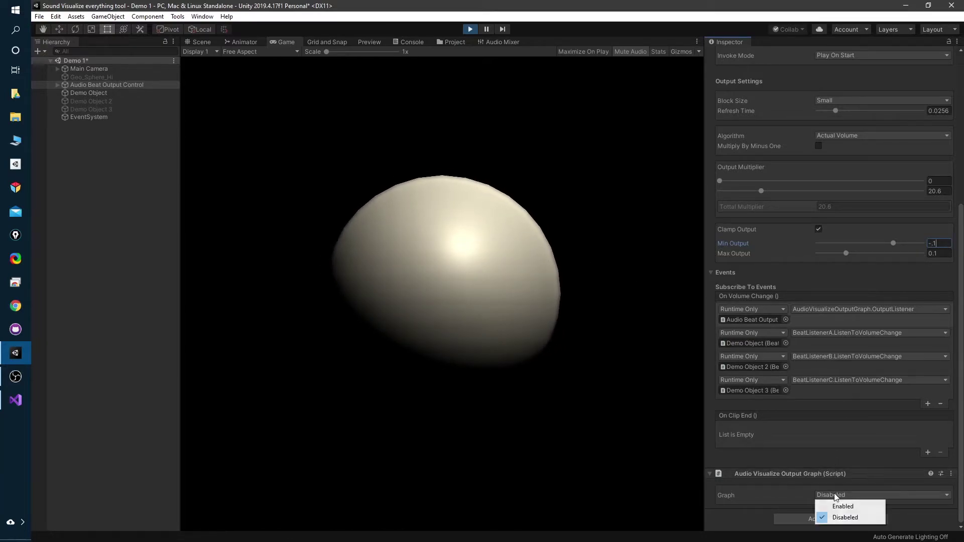
{"action": "left_click", "coordinate": [834, 507]}
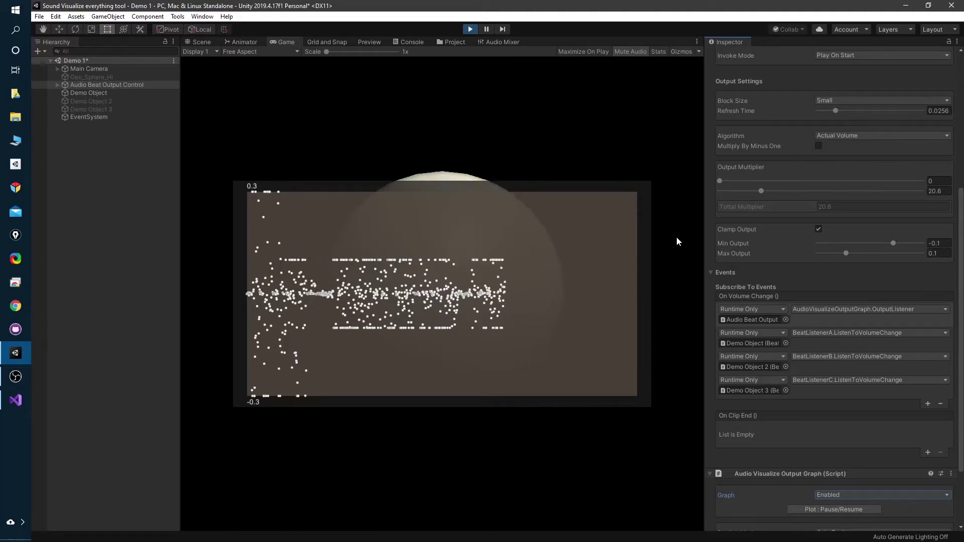
{"action": "scroll", "coordinate": [776, 375], "scroll_direction": "down", "scroll_amount": 3}
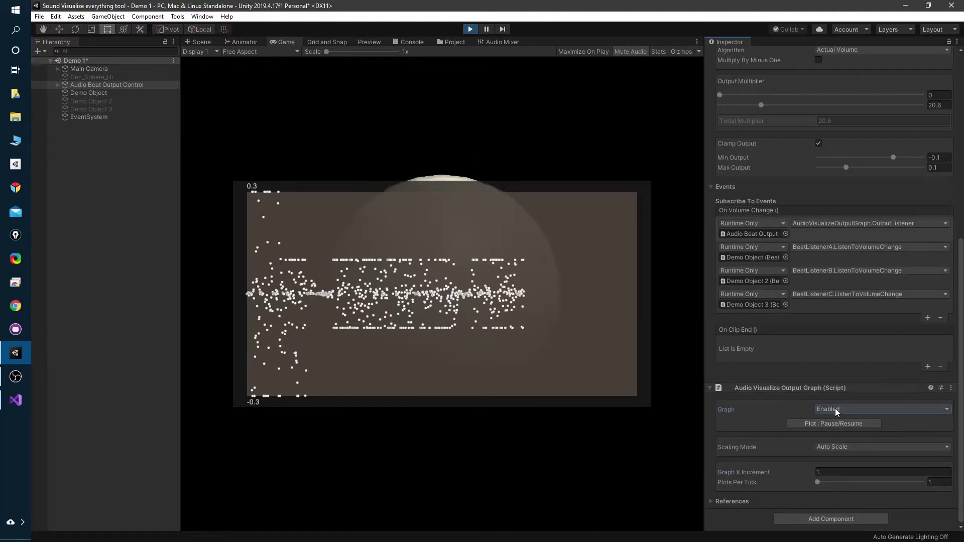
Try Max Output values between -0.94 and 2.49 while watching the graph.
{"action": "scroll", "coordinate": [848, 329], "scroll_direction": "up", "scroll_amount": 6}
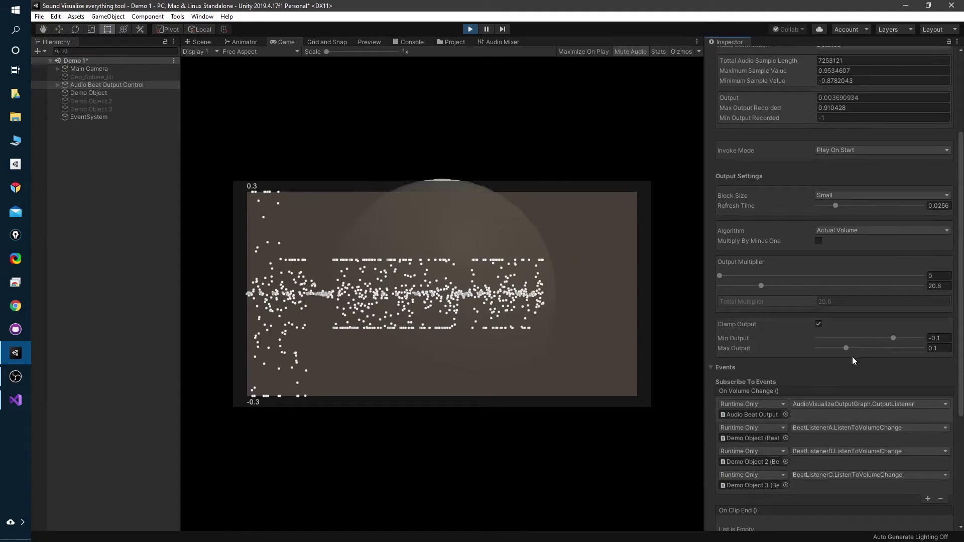
{"action": "left_click", "coordinate": [846, 348]}
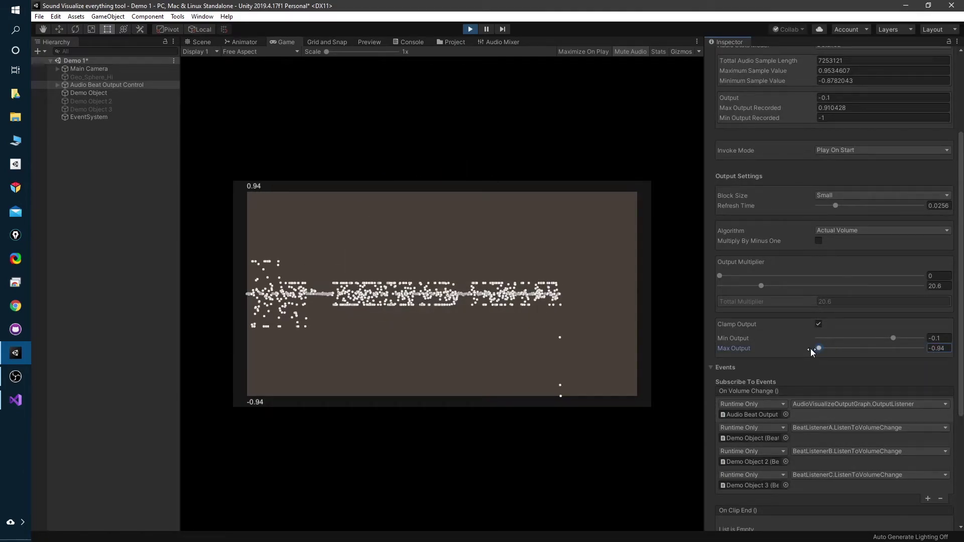
{"action": "left_click", "coordinate": [909, 348]}
Restore the second Output Multiplier value to 1 and clamp the output between -1 and 1.
{"action": "left_click", "coordinate": [934, 348]}
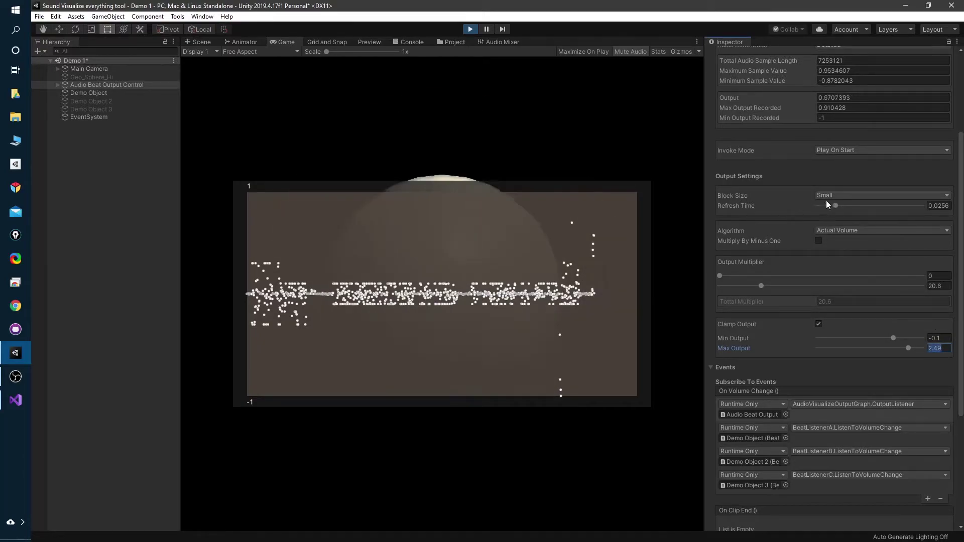
{"action": "left_click", "coordinate": [934, 286]}
{"action": "type", "text": "1"}
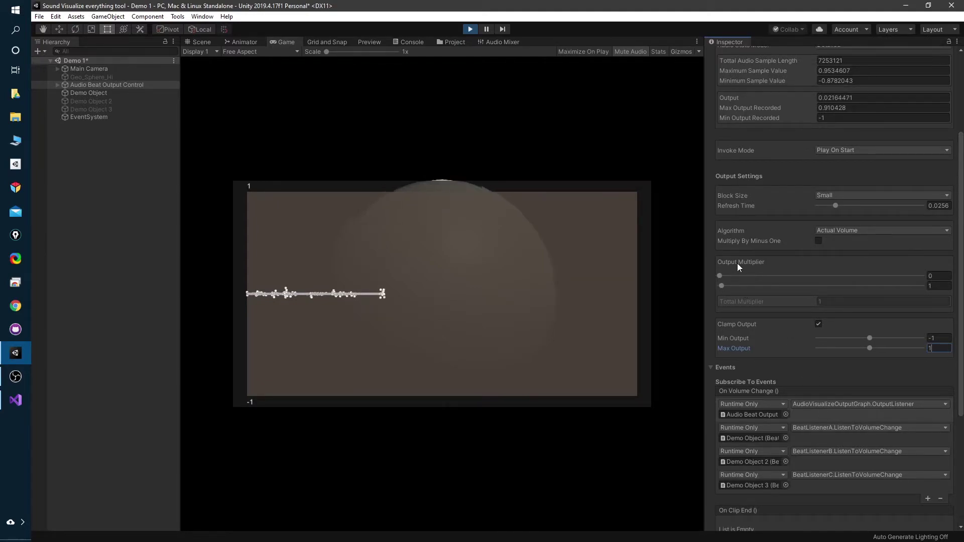
Disable the graph of the Audio Visualize Output Graph component.
{"action": "scroll", "coordinate": [799, 310], "scroll_direction": "down", "scroll_amount": 3}
{"action": "left_click", "coordinate": [829, 500]}
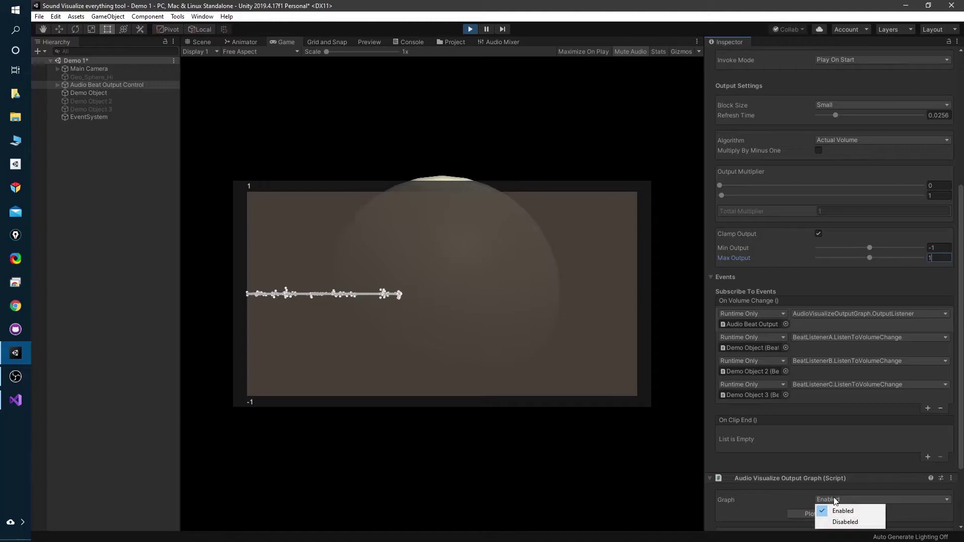
{"action": "left_click", "coordinate": [835, 522]}
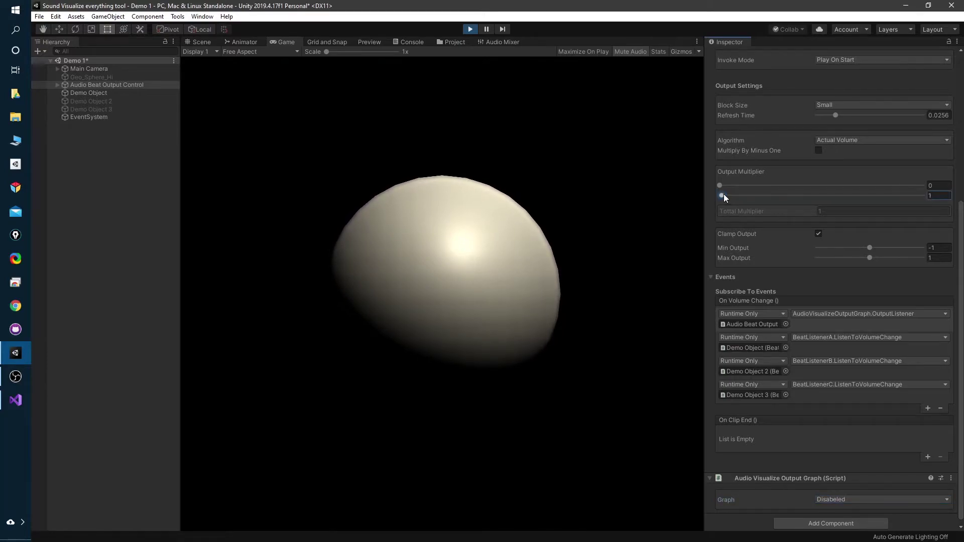
Set the second Output Multiplier value to 7.7 and the Refresh Time to 0.0403, toggling audio mute to hear the result.
{"action": "left_click_drag", "start_coordinate": [725, 195], "coordinate": [736, 194]}
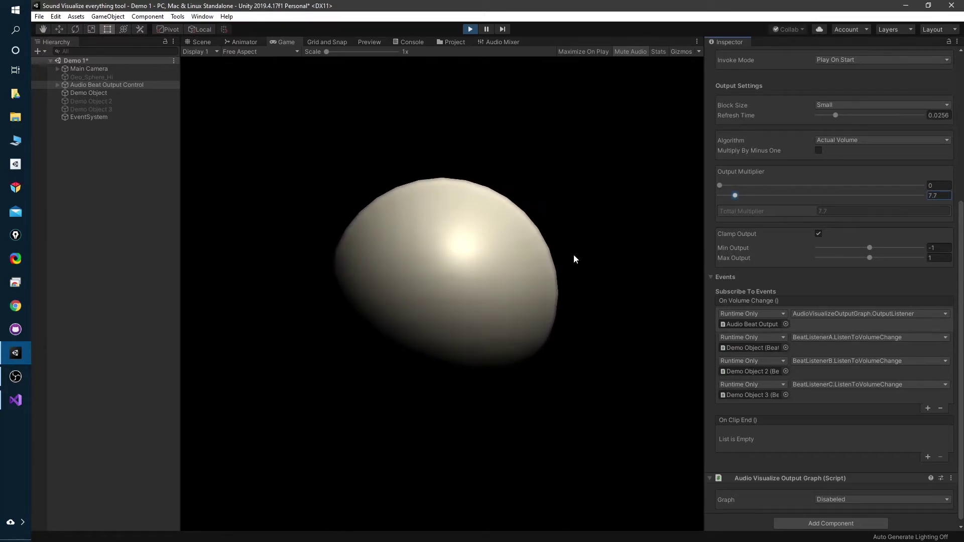
{"action": "left_click", "coordinate": [637, 52]}
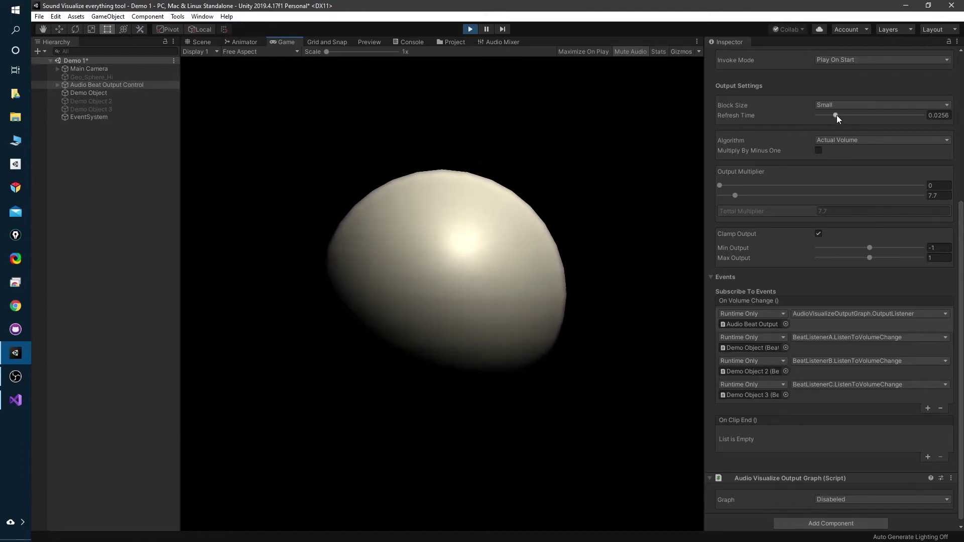
{"action": "left_click_drag", "start_coordinate": [837, 115], "coordinate": [854, 114]}
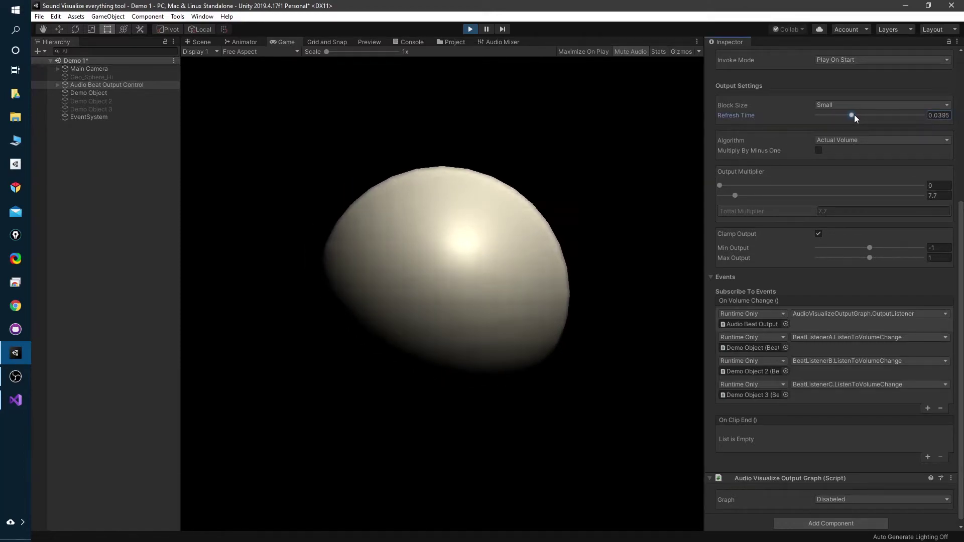
{"action": "left_click", "coordinate": [635, 54]}
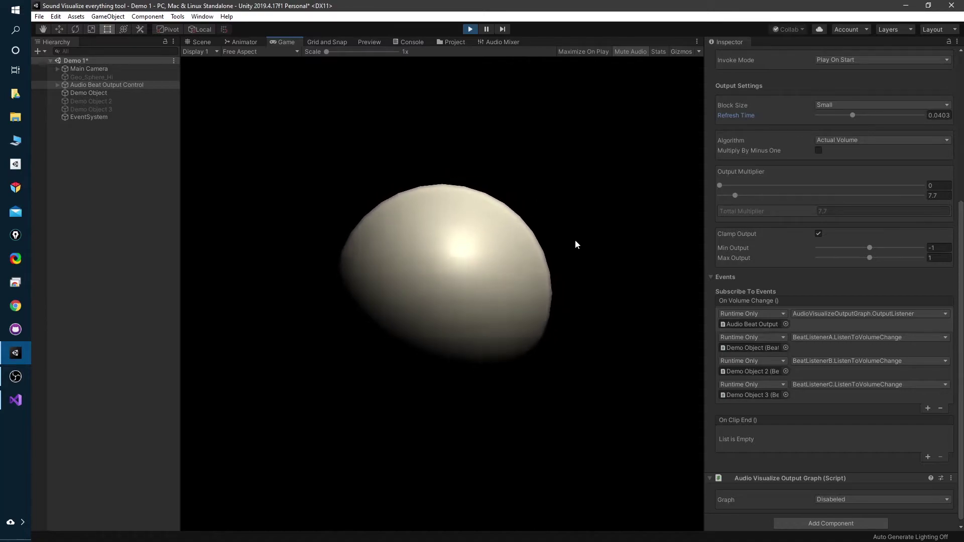
Copy the Audio Visualize Manager component in play mode, and paste its values back onto the component after stopping play.
{"action": "scroll", "coordinate": [816, 252], "scroll_direction": "up", "scroll_amount": 3}
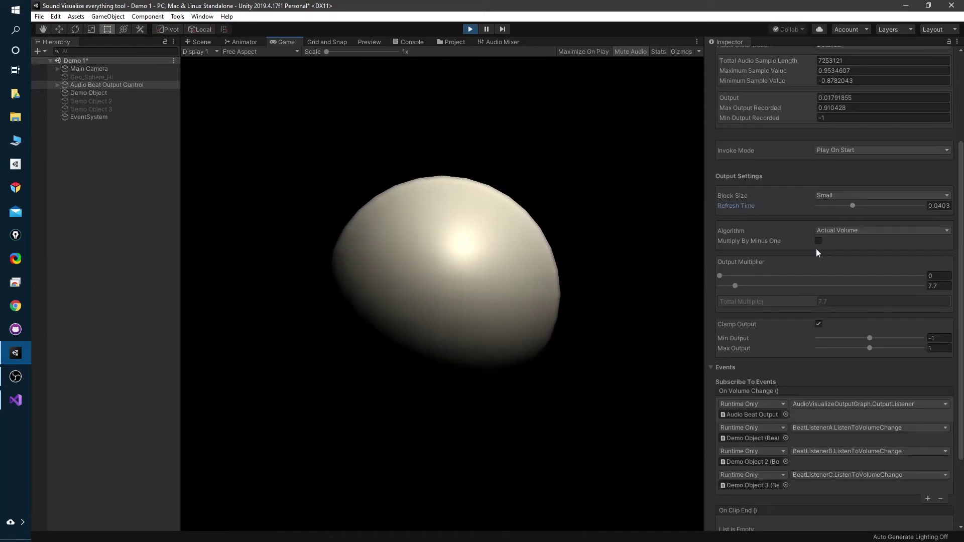
{"action": "scroll", "coordinate": [817, 251], "scroll_direction": "down", "scroll_amount": 3}
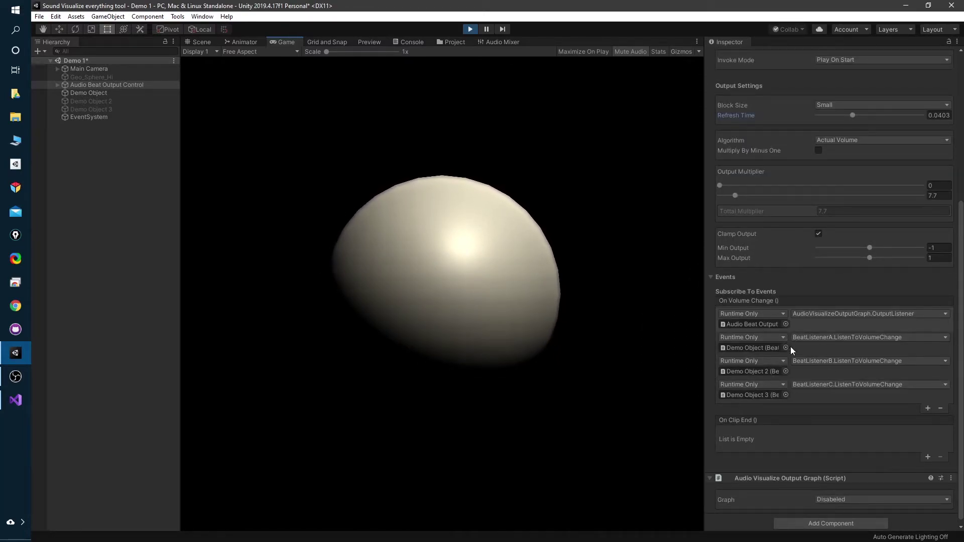
{"action": "scroll", "coordinate": [824, 291], "scroll_direction": "up", "scroll_amount": 5}
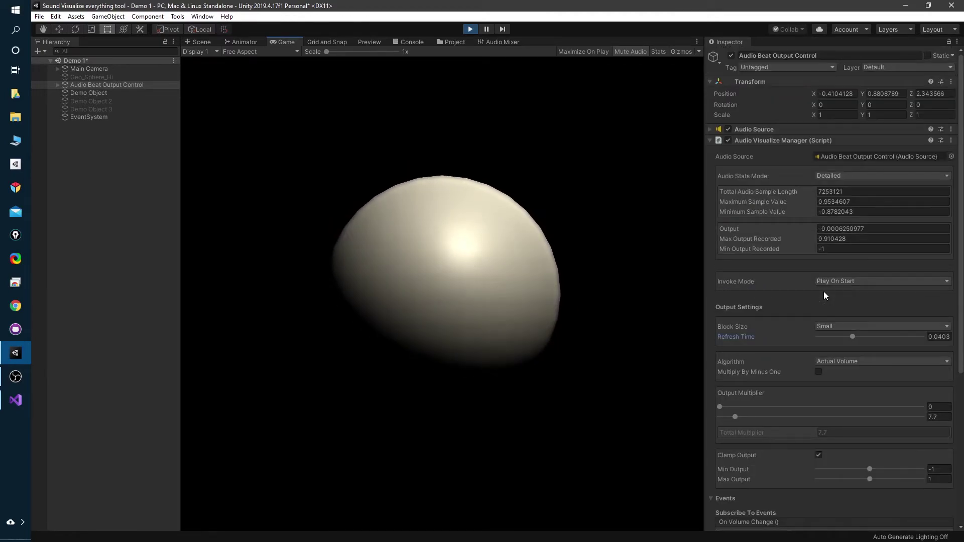
{"action": "right_click", "coordinate": [837, 143]}
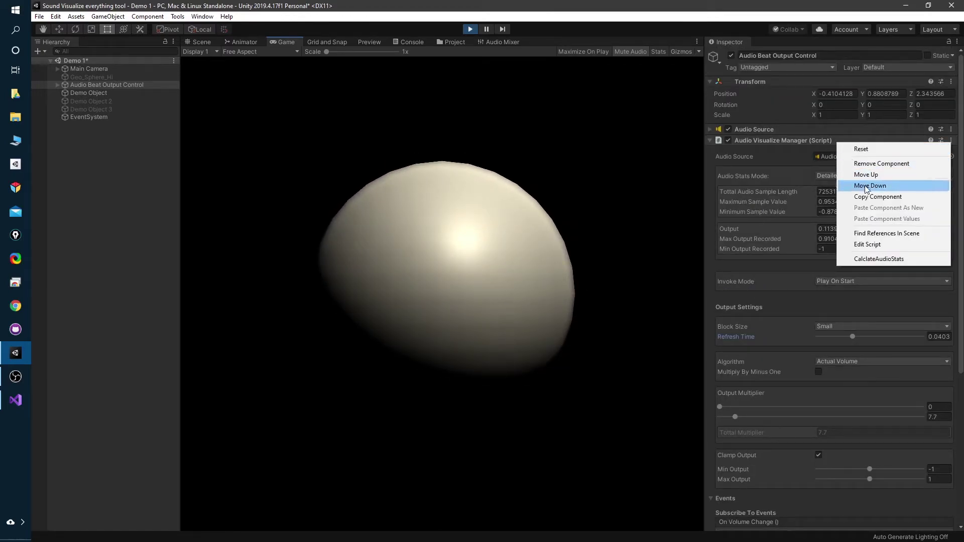
{"action": "left_click", "coordinate": [878, 197]}
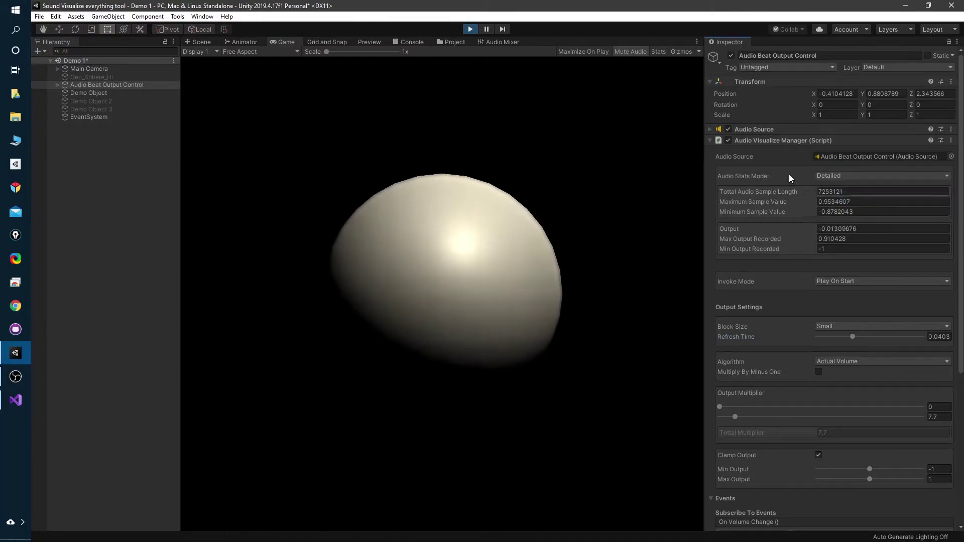
{"action": "left_click", "coordinate": [471, 30]}
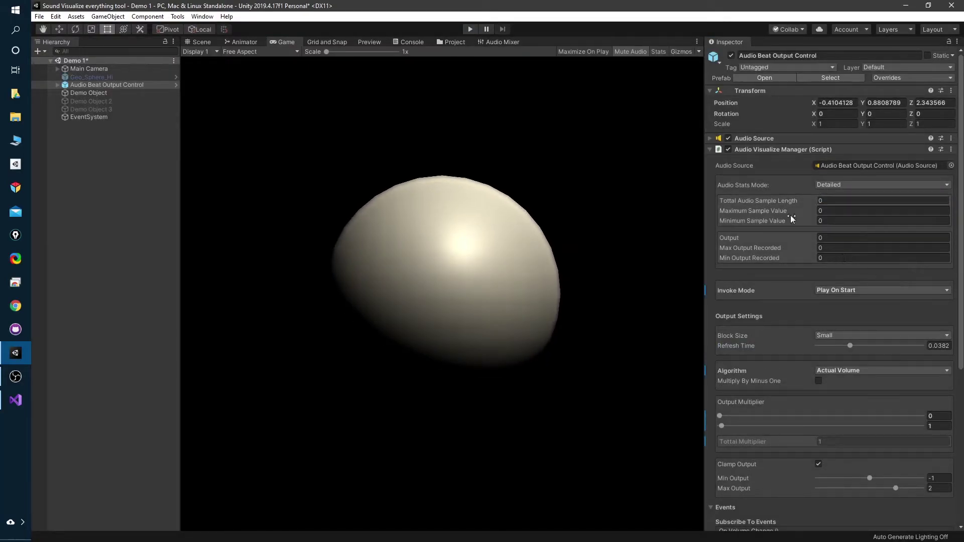
{"action": "right_click", "coordinate": [852, 150]}
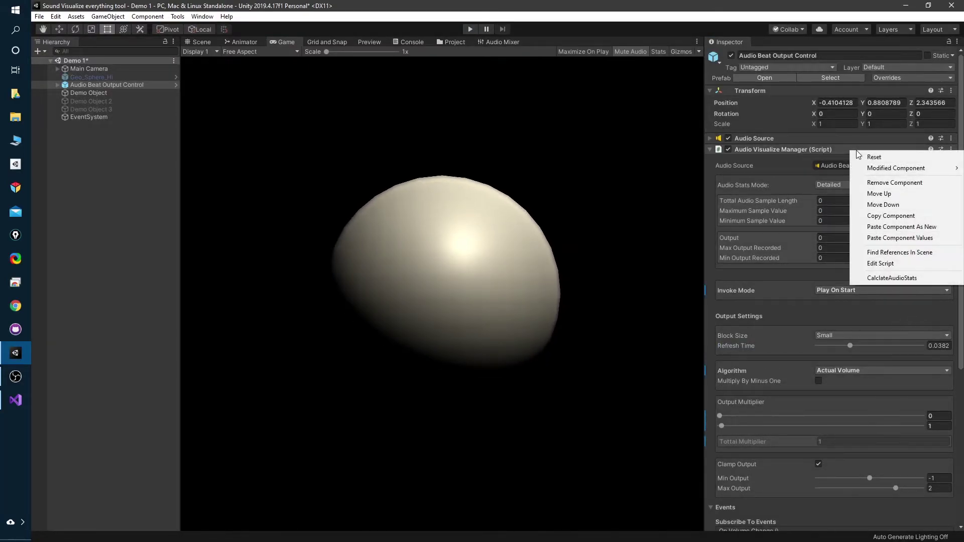
{"action": "left_click", "coordinate": [895, 239]}
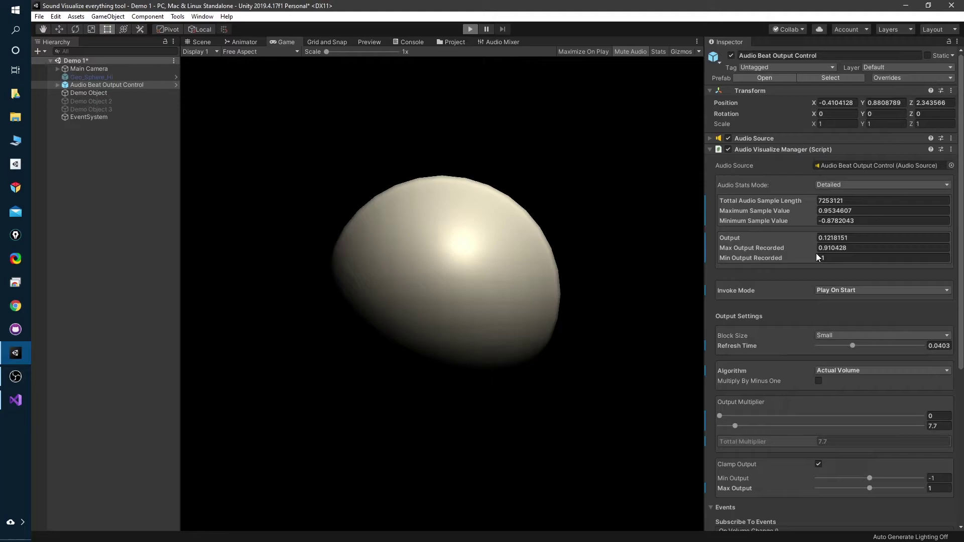
Run the scene briefly to check the pasted Audio Visualize Manager values, and stop it.
{"action": "key", "text": "ctrl+p"}
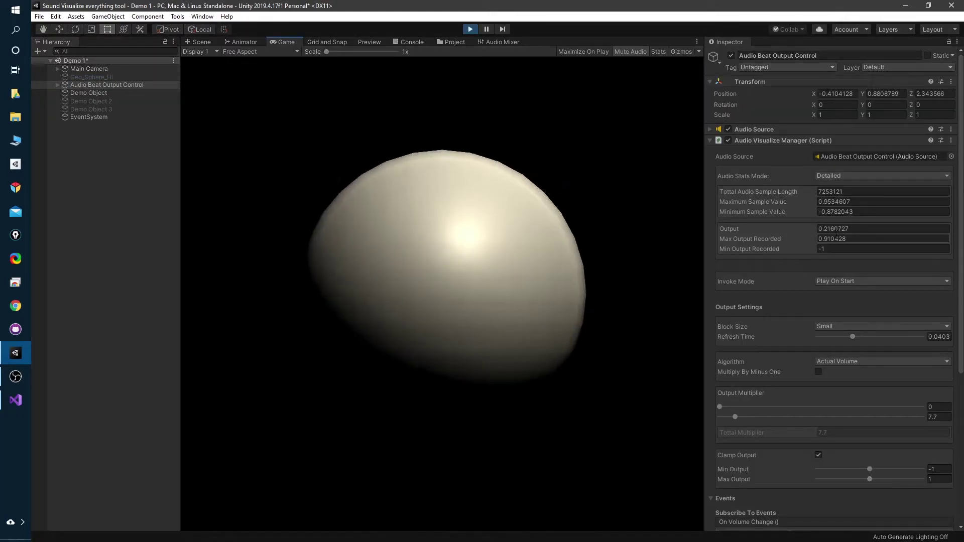
{"action": "key", "text": "ctrl+p"}
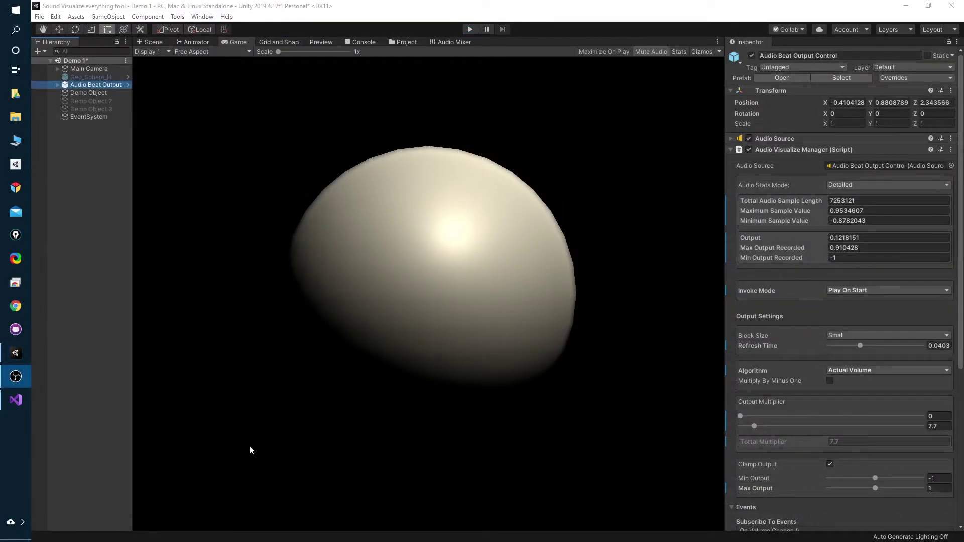
{"action": "left_click", "coordinate": [253, 445]}
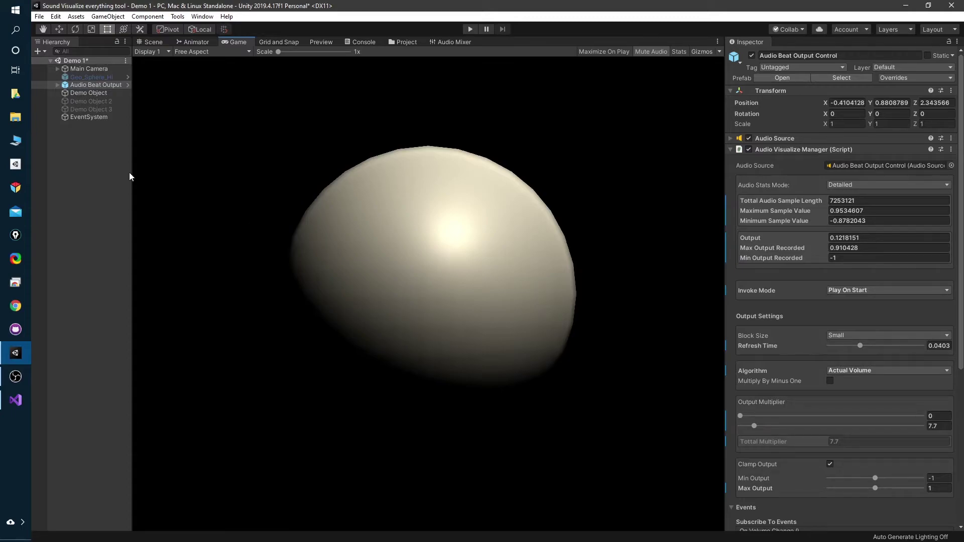
Activate Demo Object 2 and Demo Object 3, and set the Main Camera's orthographic size to 10.
{"action": "left_click", "coordinate": [107, 101]}
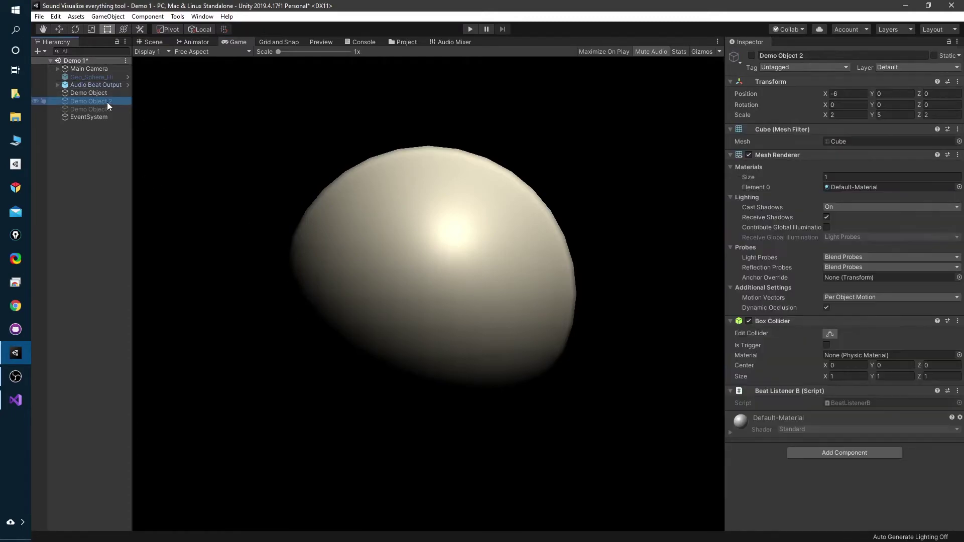
{"action": "left_click", "coordinate": [107, 108], "text": "shift"}
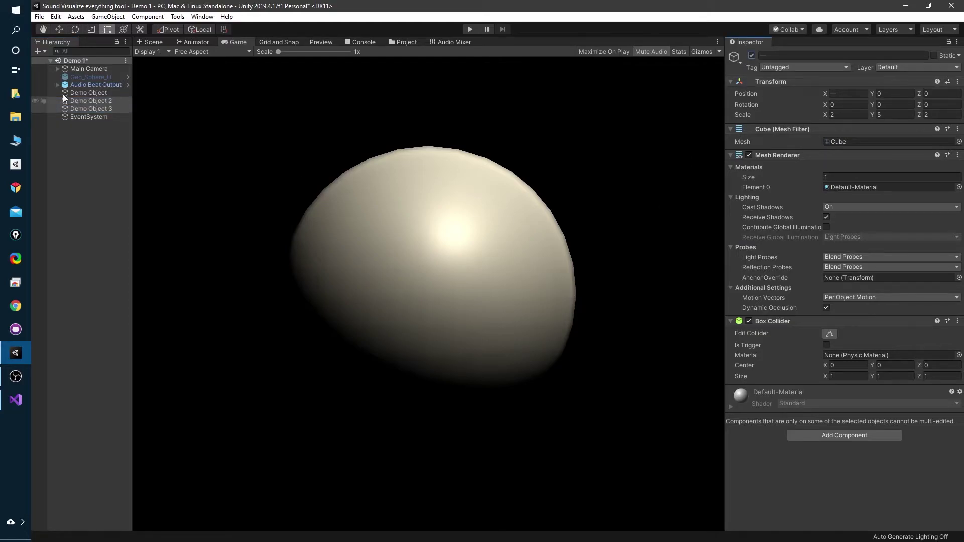
{"action": "left_click", "coordinate": [86, 71]}
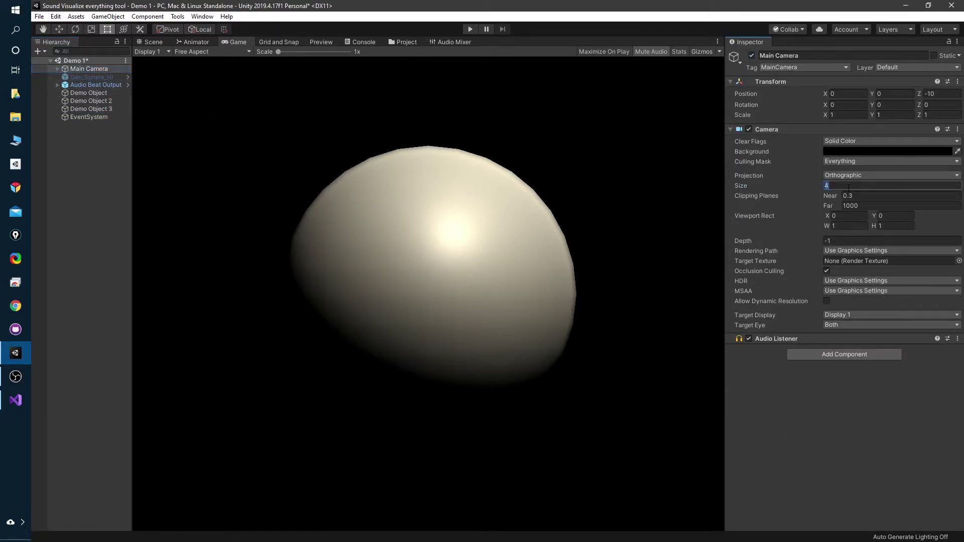
{"action": "type", "text": "2"}
{"action": "key", "text": "BackSpace"}
{"action": "type", "text": "10"}
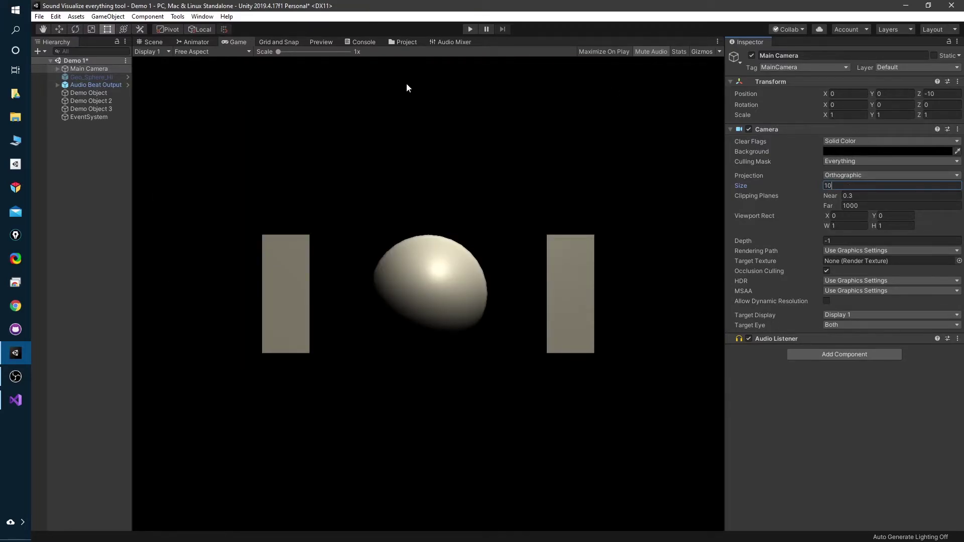
Inspect the three demo objects and run the scene to watch them react to the audio, stopping it when done.
{"action": "left_click", "coordinate": [111, 108]}
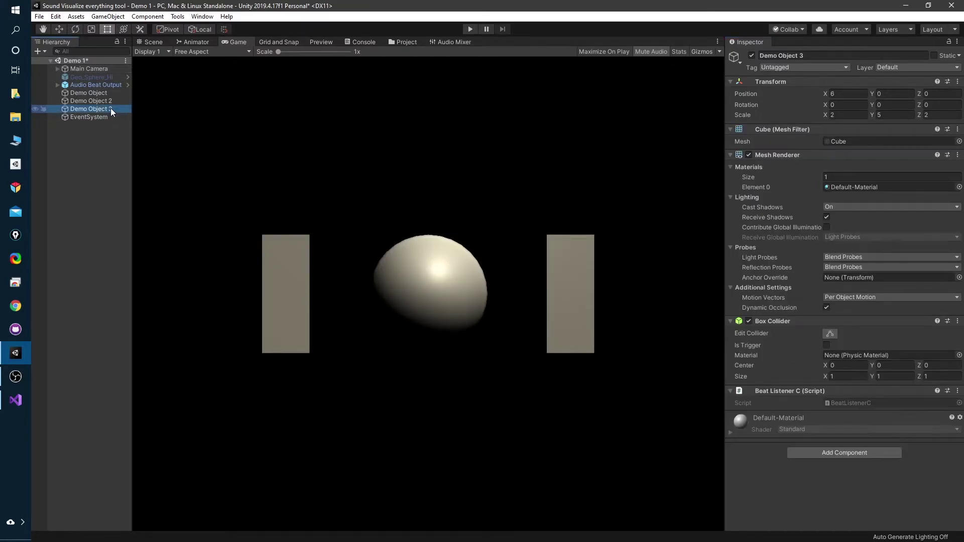
{"action": "left_click", "coordinate": [105, 99]}
{"action": "left_click", "coordinate": [106, 93]}
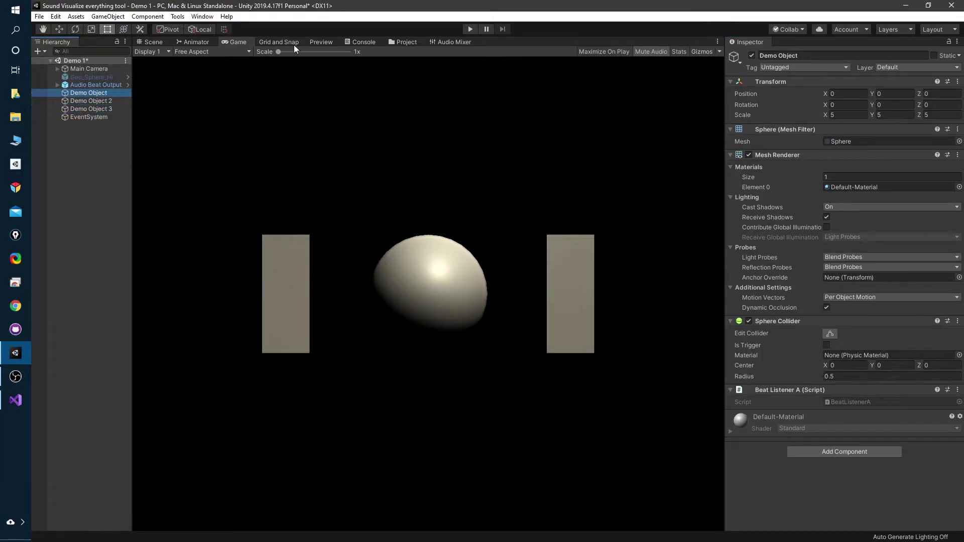
{"action": "left_click", "coordinate": [471, 30]}
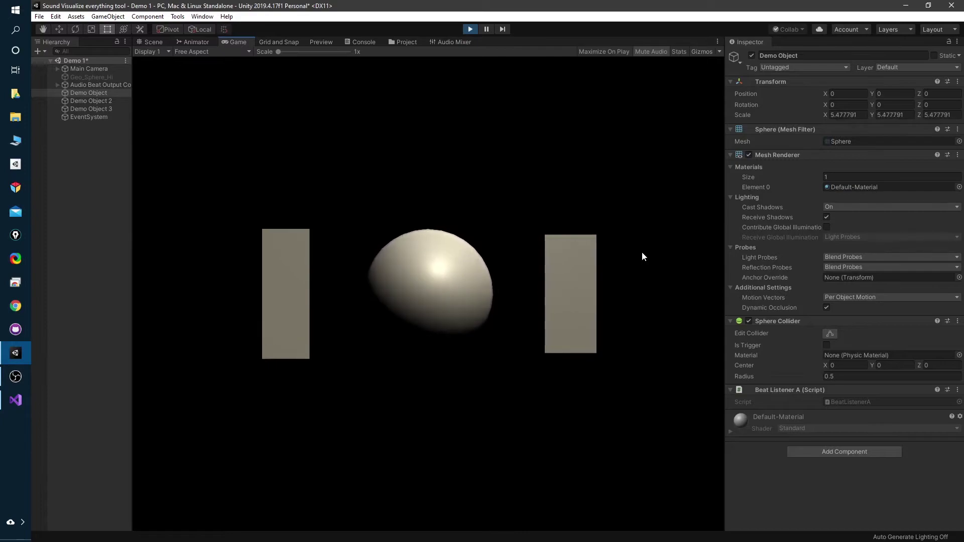
{"action": "left_click", "coordinate": [473, 29]}
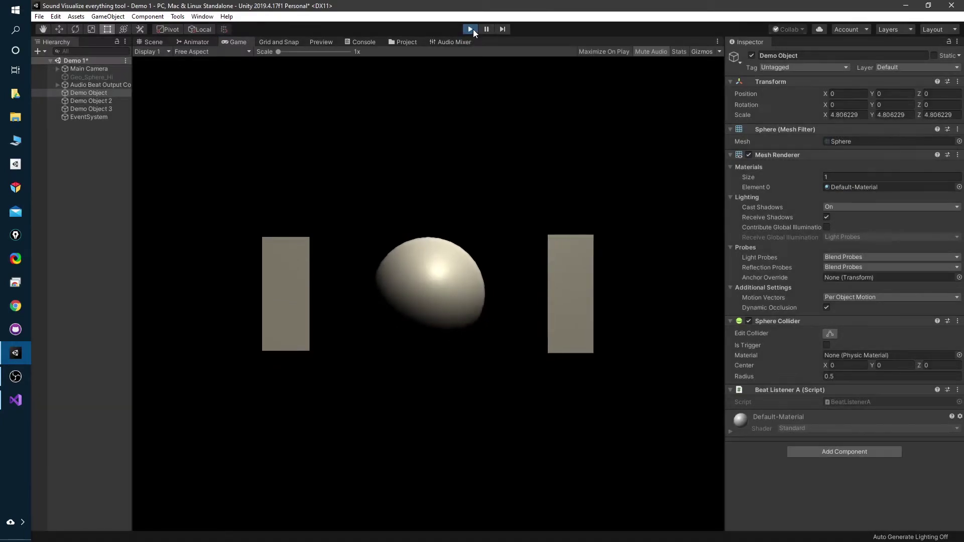
Review the Algorithm options of the Audio Visualize Manager on Audio Beat Output Control, keeping Actual Volume.
{"action": "left_click", "coordinate": [97, 85]}
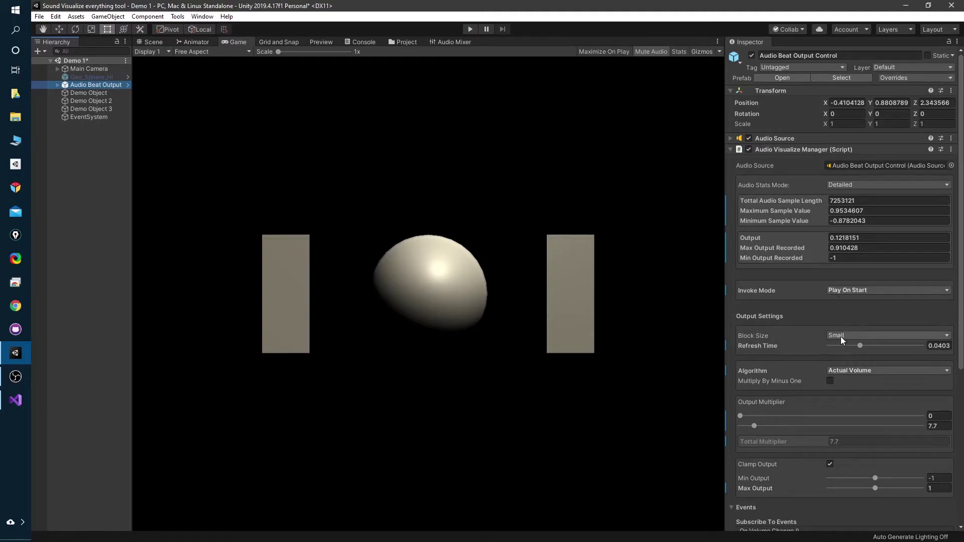
{"action": "left_click", "coordinate": [833, 371]}
{"action": "left_click", "coordinate": [843, 372]}
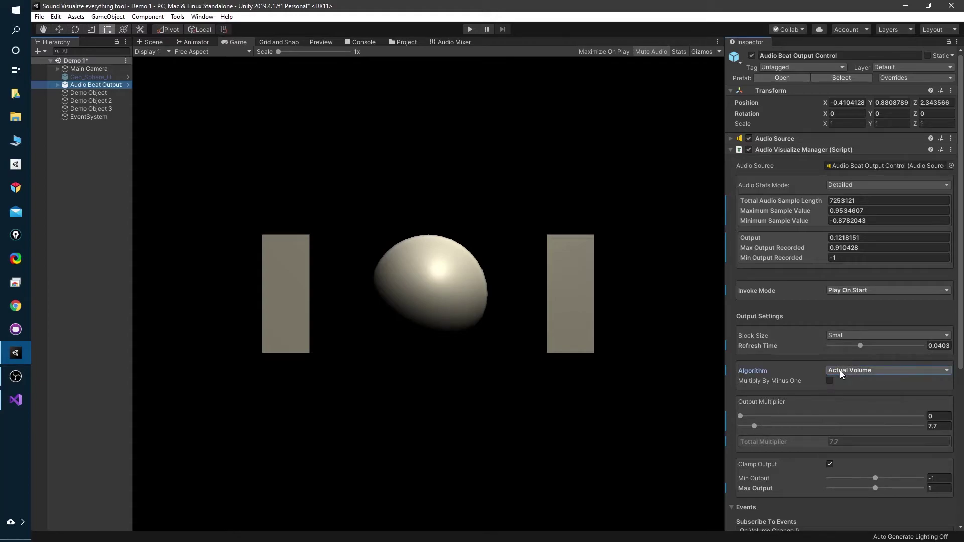